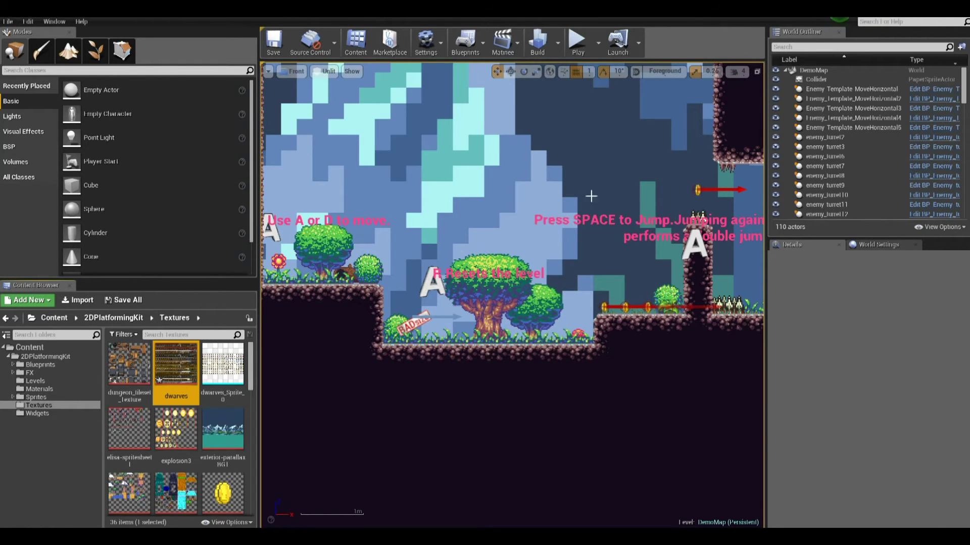
Inspect the dwarves sprite sheet in the texture viewer, then close it
scroll(477, 195, "down", 2)
scroll(478, 194, "down", 1)
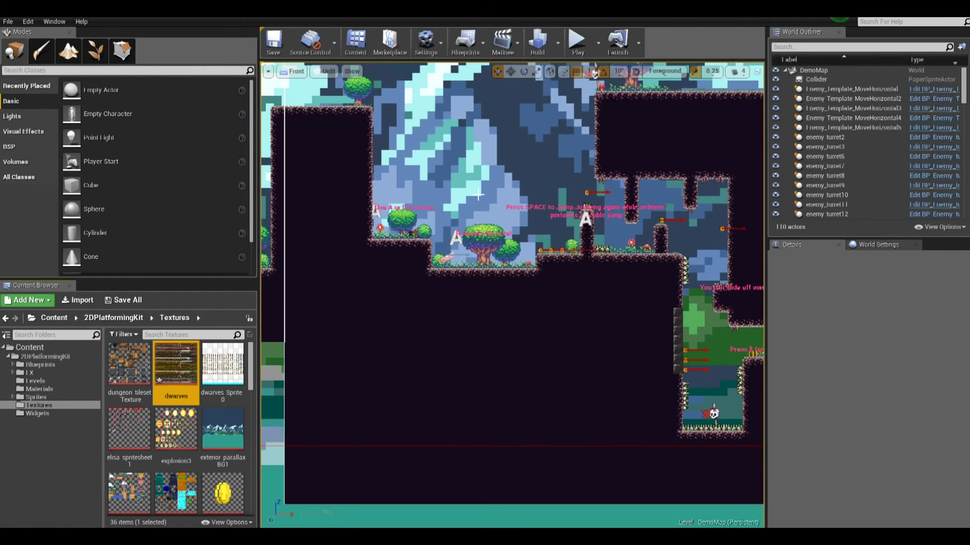
scroll(477, 194, "up", 3)
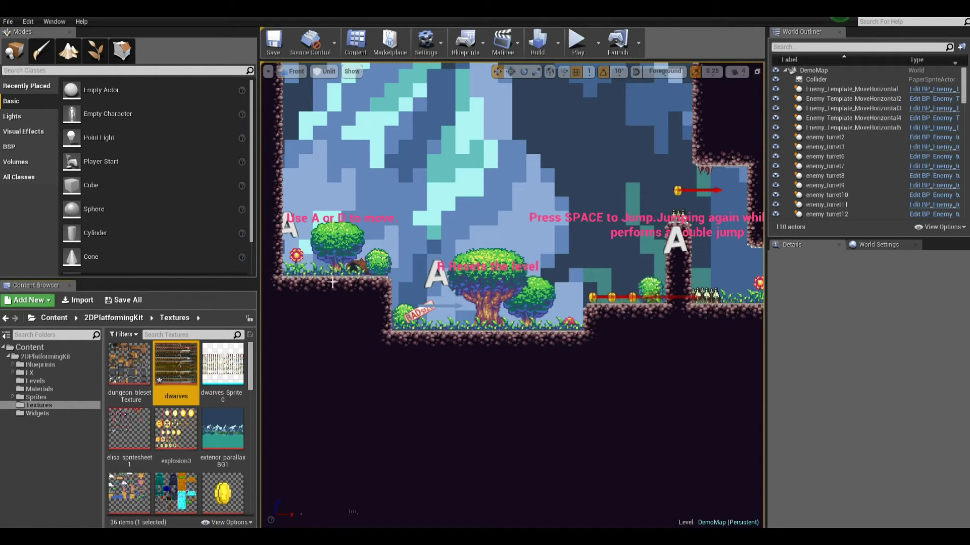
mouse_move(162, 365)
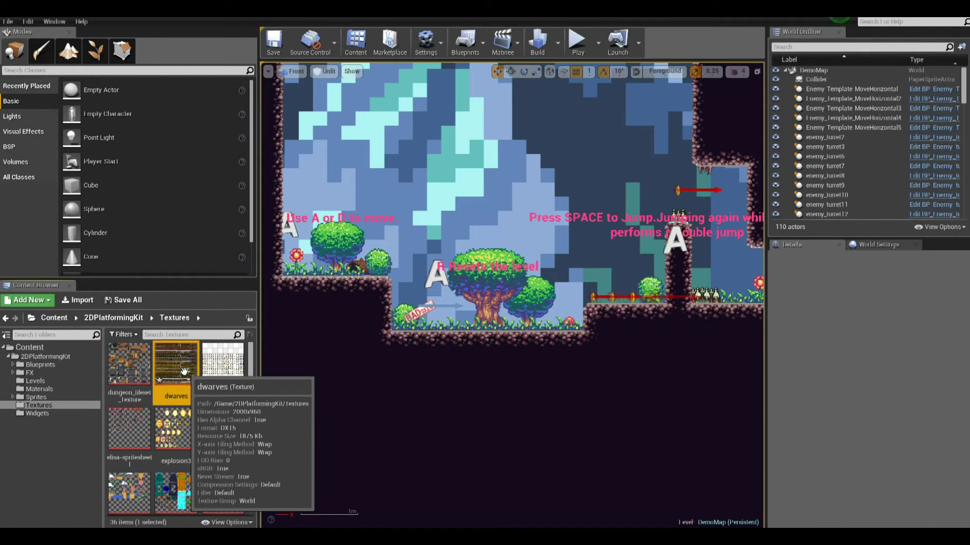
double_click(185, 372)
scroll(345, 321, "up", 3)
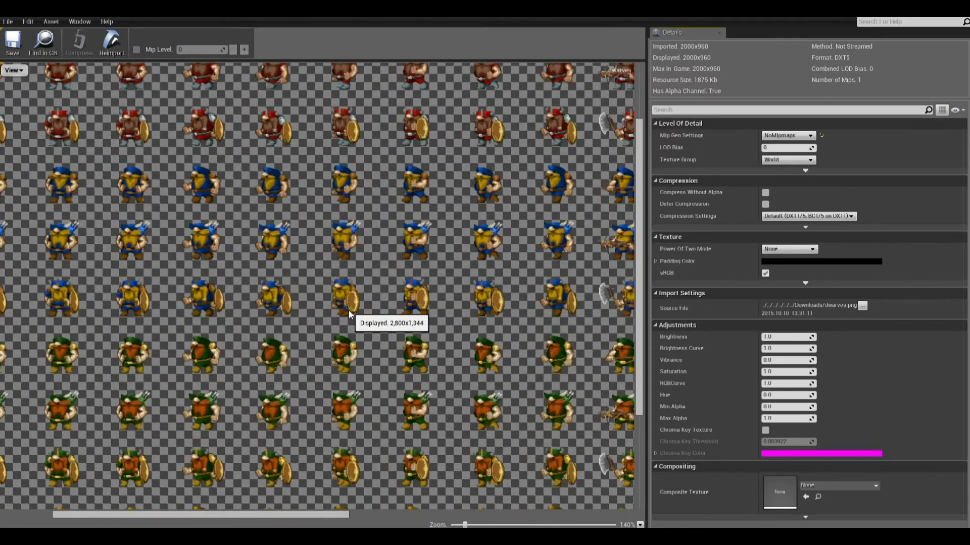
scroll(348, 312, "up", 4)
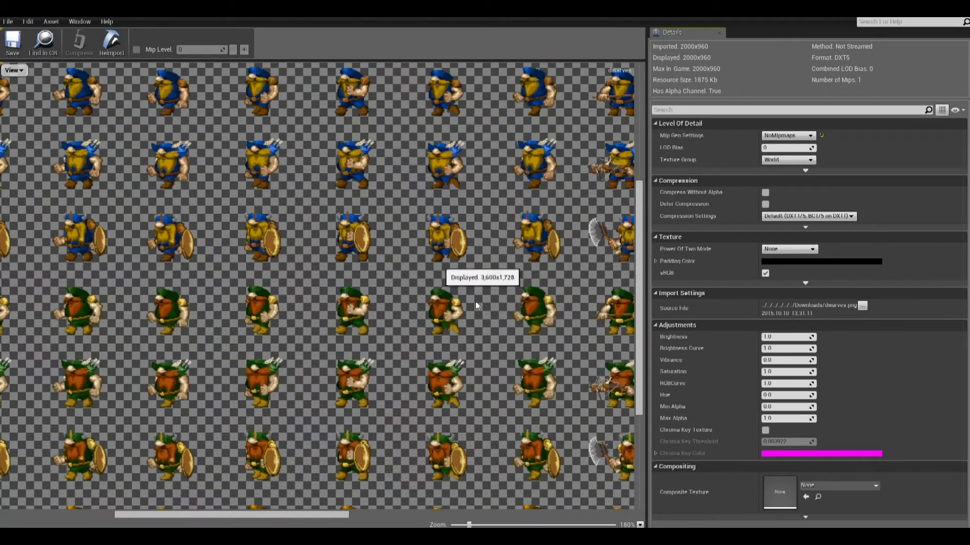
scroll(438, 221, "down", 6)
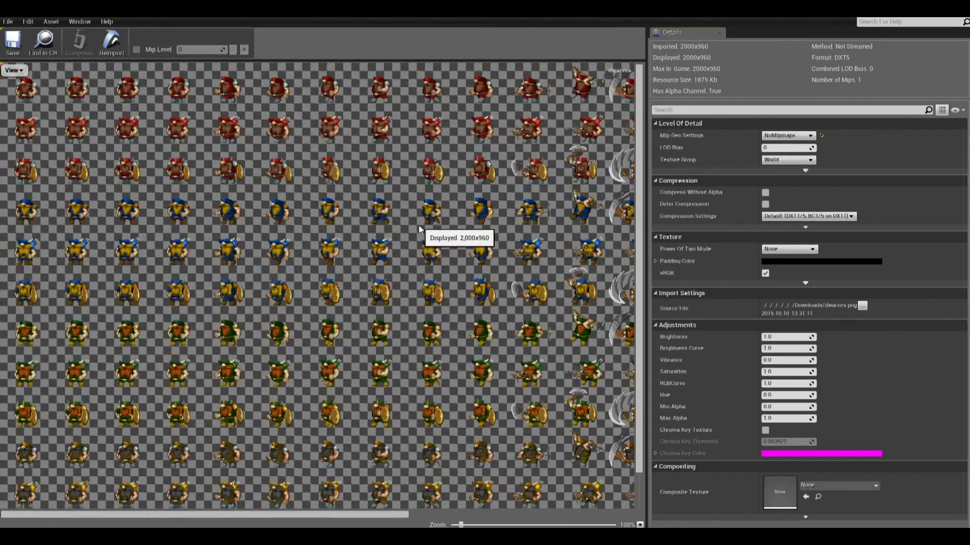
scroll(419, 229, "down", 2)
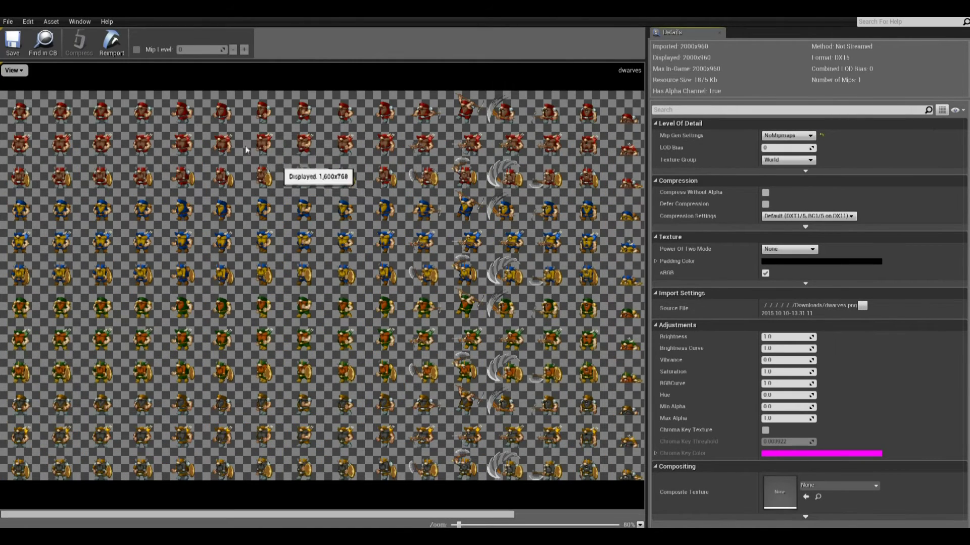
left_click(210, 12)
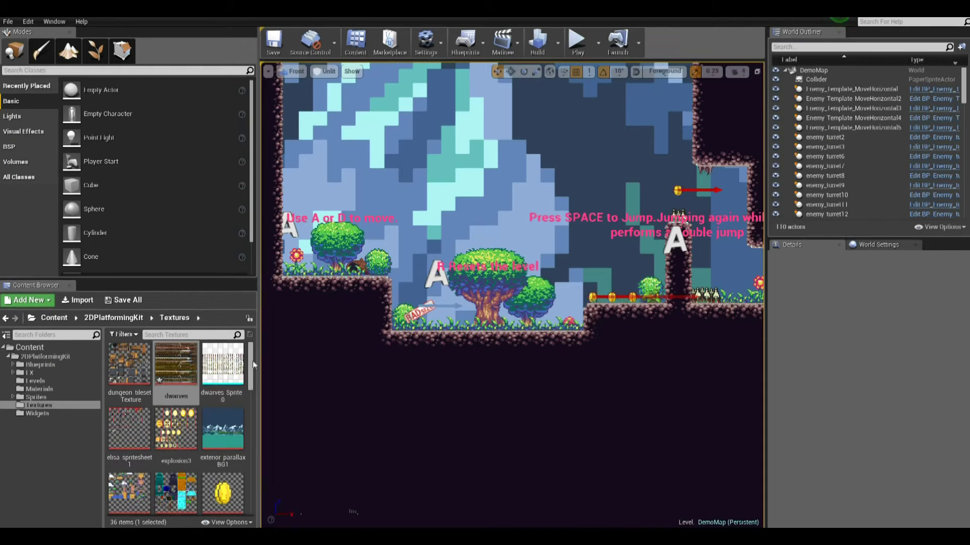
Apply Paper2D texture settings to the dwarves texture from Sprite Actions
mouse_move(174, 368)
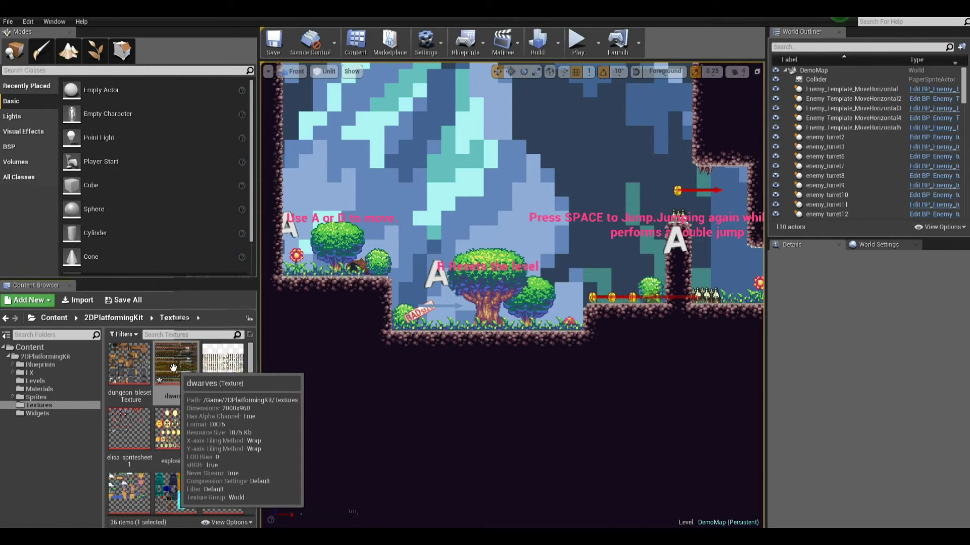
right_click(173, 367)
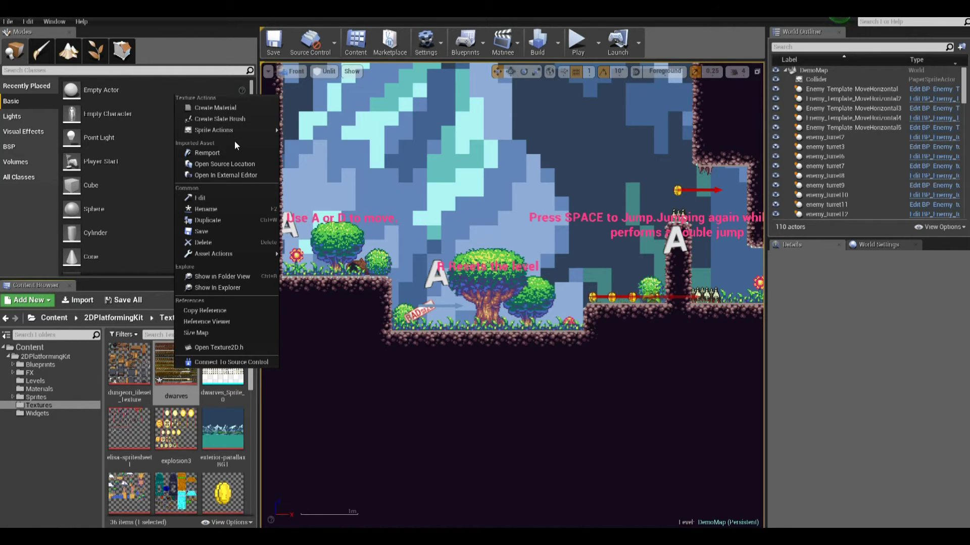
mouse_move(249, 132)
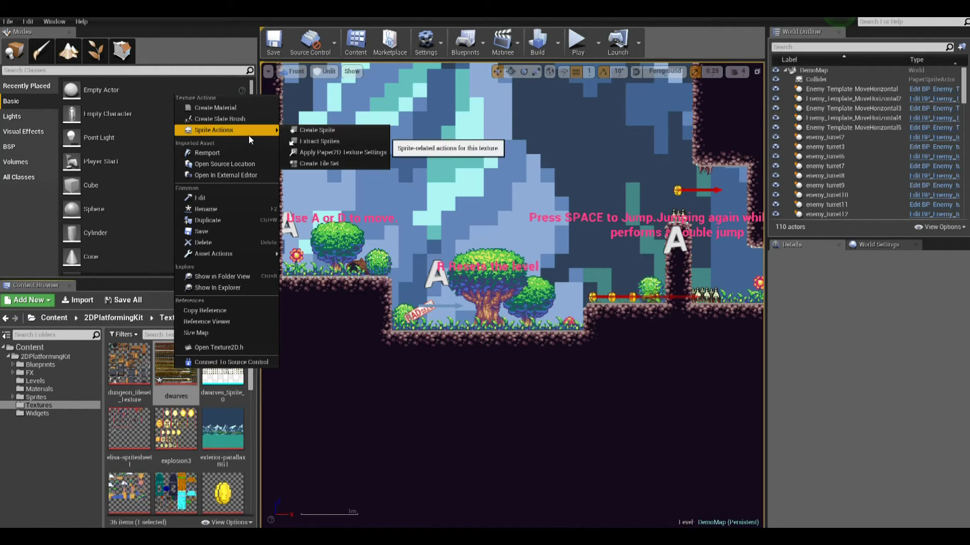
left_click(358, 153)
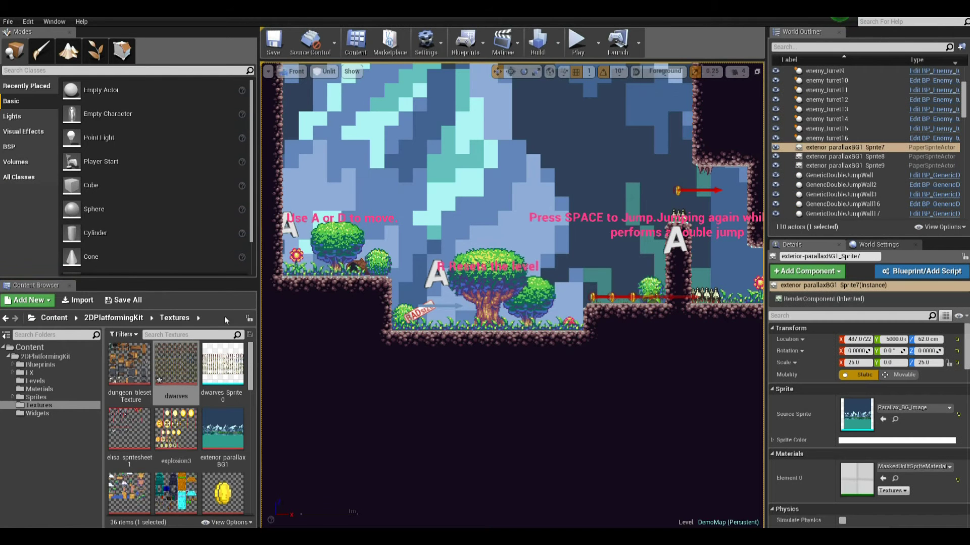
Recheck the dwarves texture for unfiltered 2D pixels and B8G8R8A8 format
double_click(183, 356)
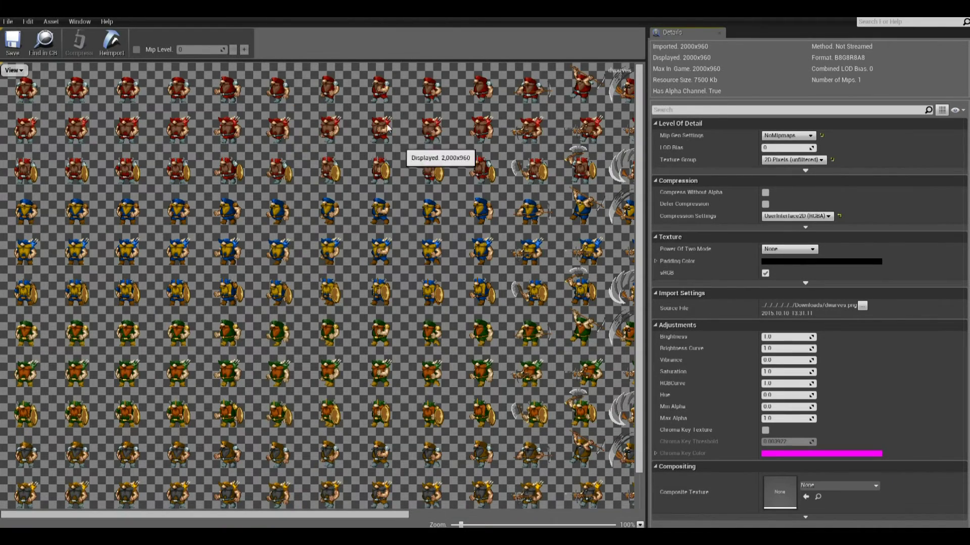
scroll(290, 275, "down", 4)
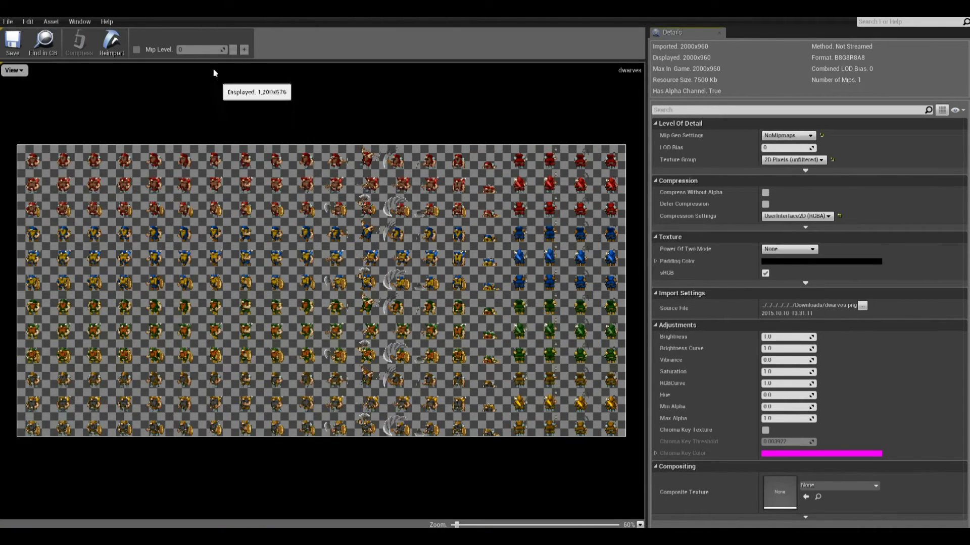
left_click(207, 11)
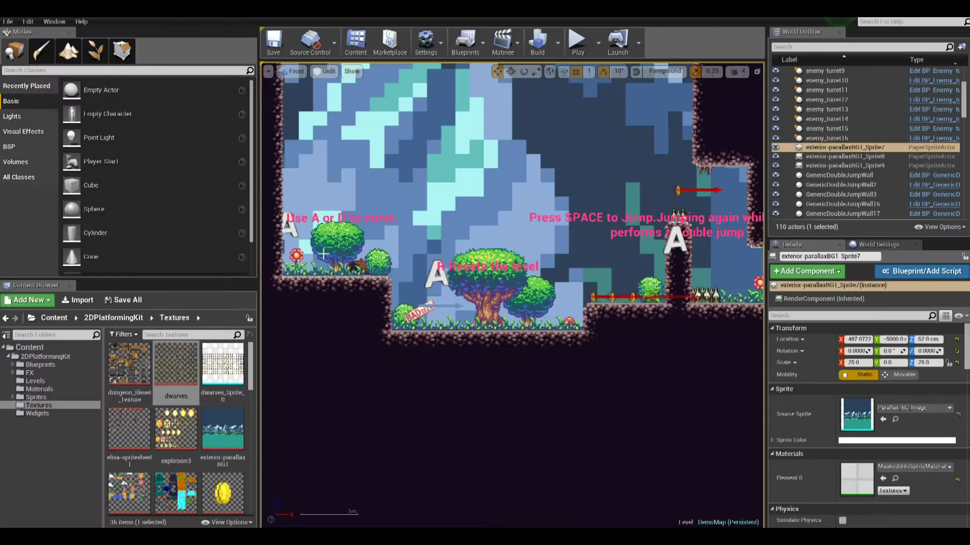
Start Extract Sprites on the dwarves texture with Grid extraction mode
right_click(190, 368)
mouse_move(247, 129)
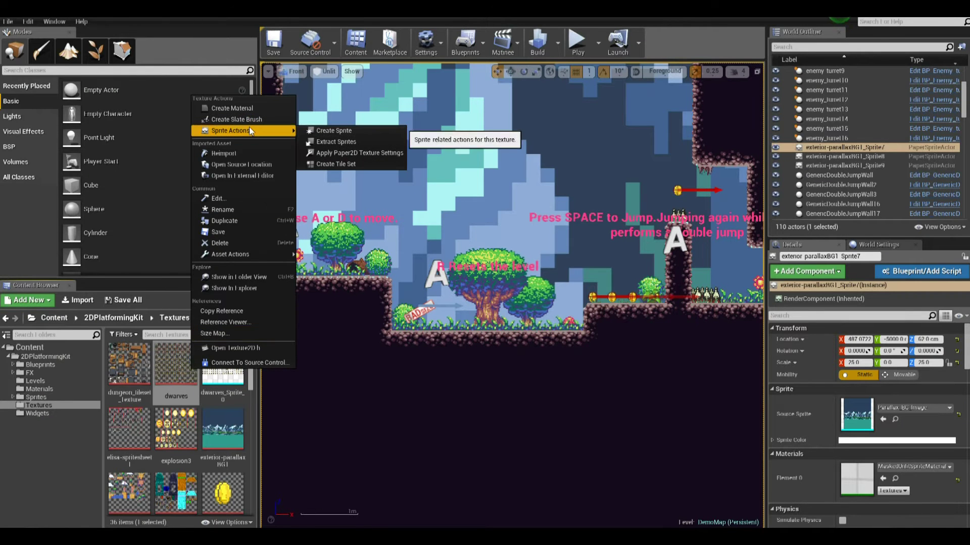
left_click(358, 139)
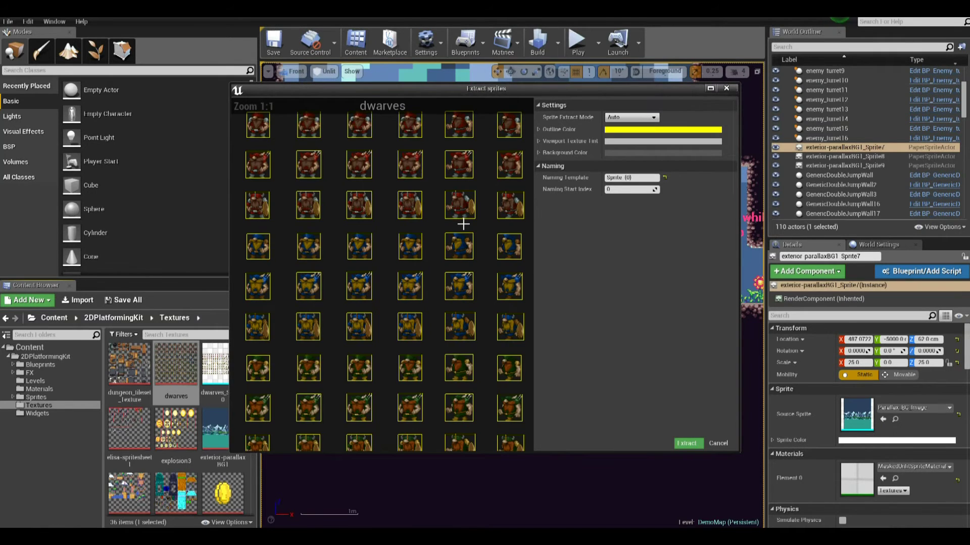
left_click(628, 117)
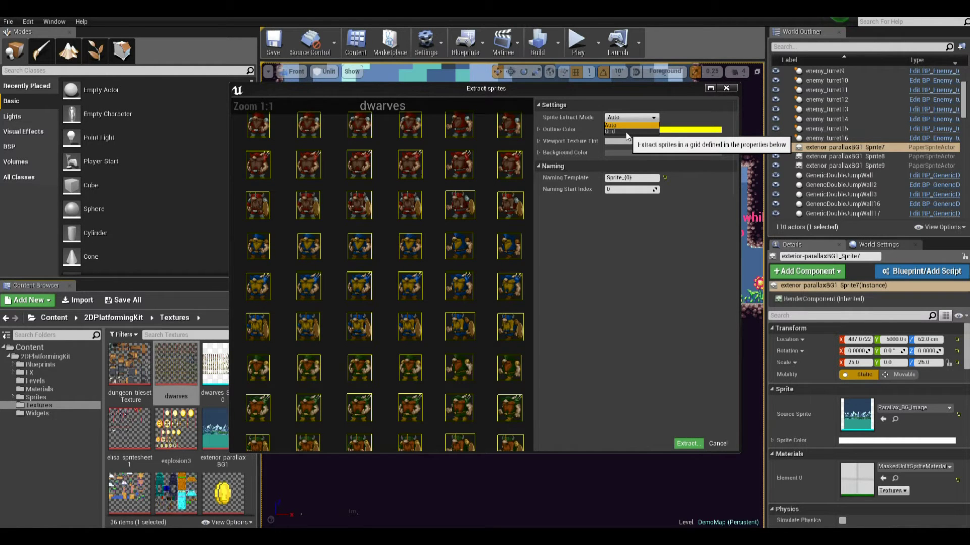
left_click(626, 132)
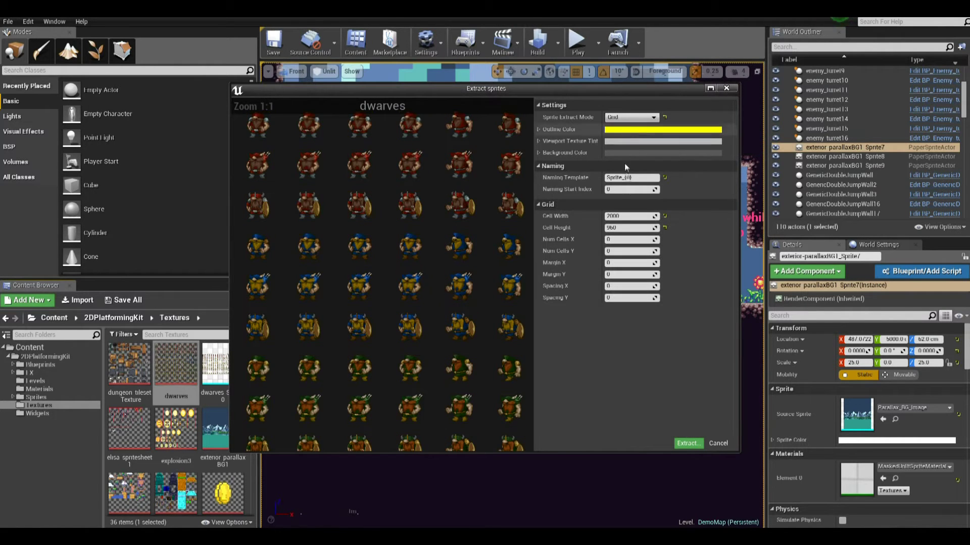
Set grid cells to 100 width by 80 height and extract the sprites
left_click(625, 218)
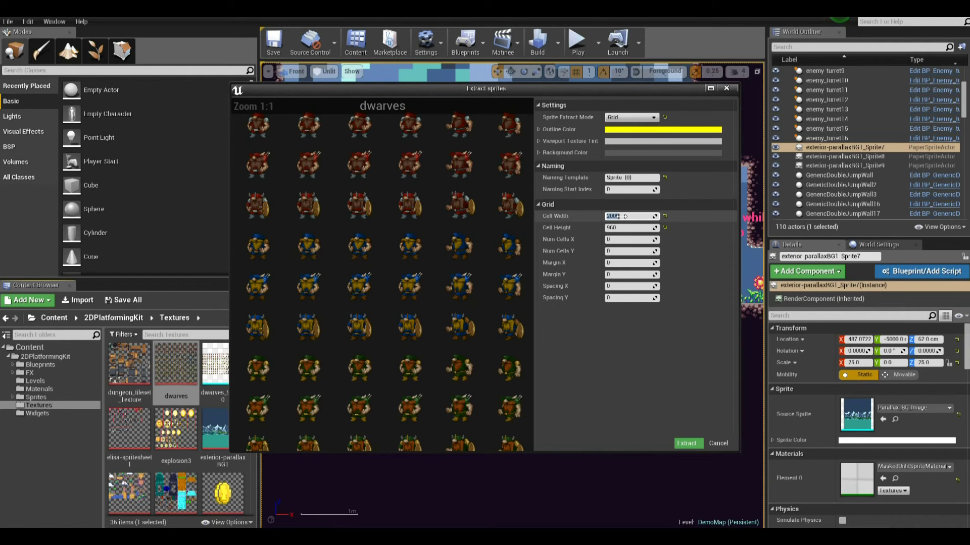
type("100")
left_click(626, 227)
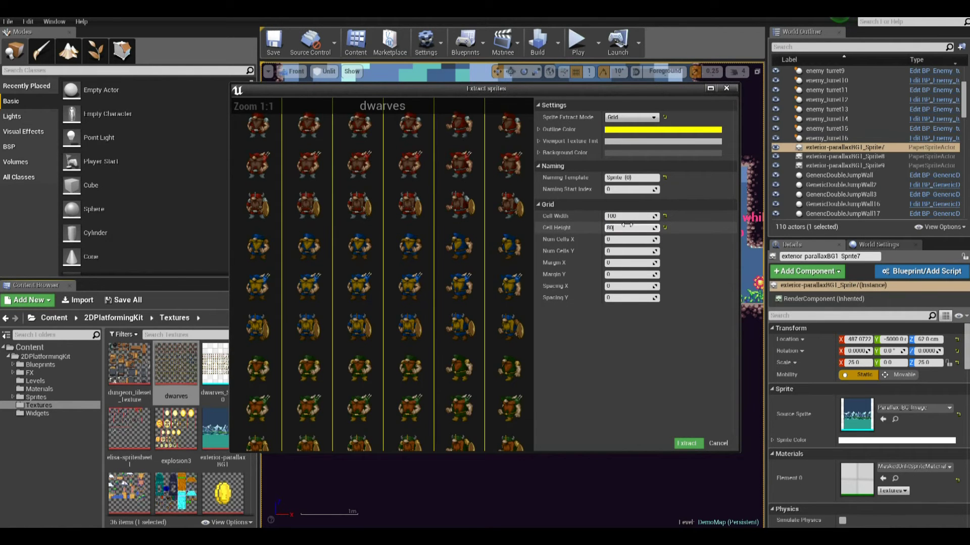
type("80")
key("Return")
scroll(440, 262, "down", 3)
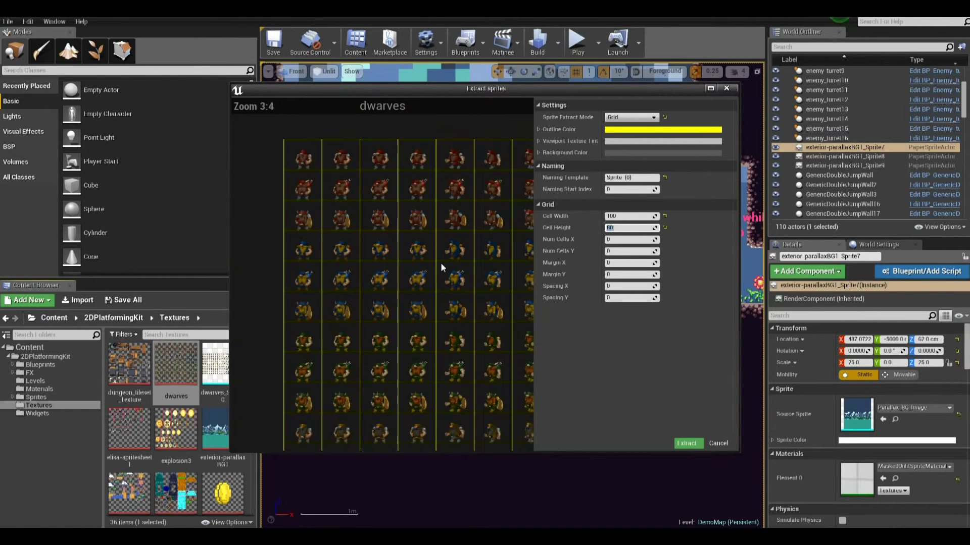
scroll(442, 262, "up", 2)
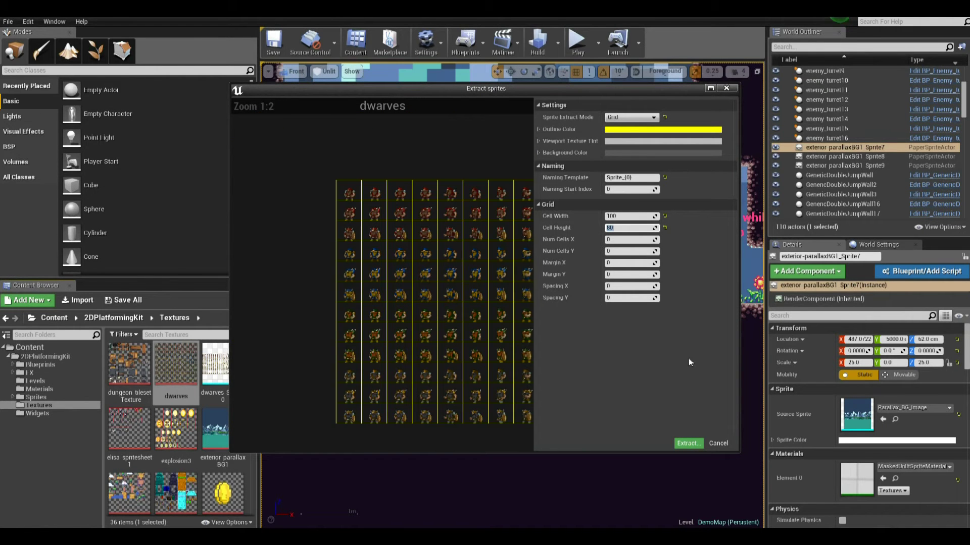
left_click(692, 447)
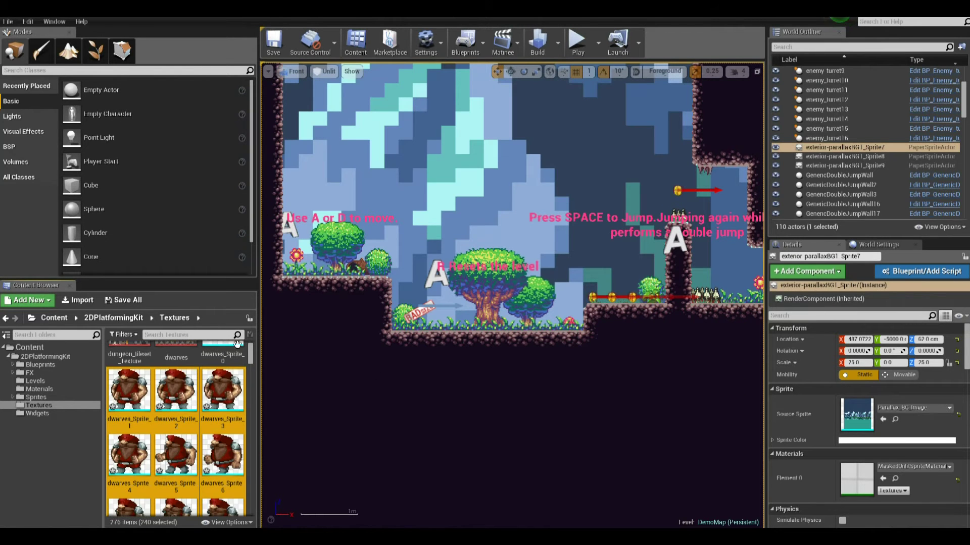
Scroll through the 240 new dwarves_Sprite assets in the Textures folder
scroll(191, 425, "down", 5)
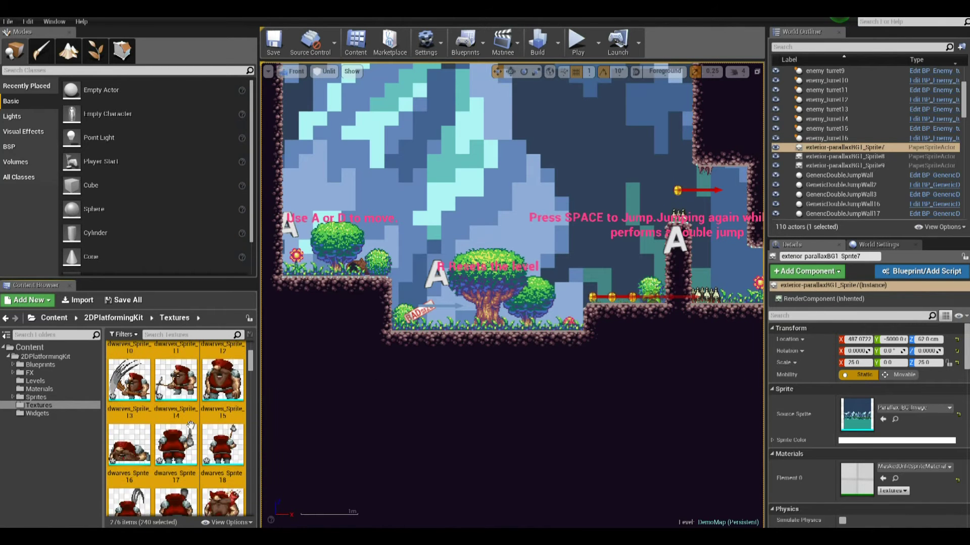
scroll(191, 426, "down", 15)
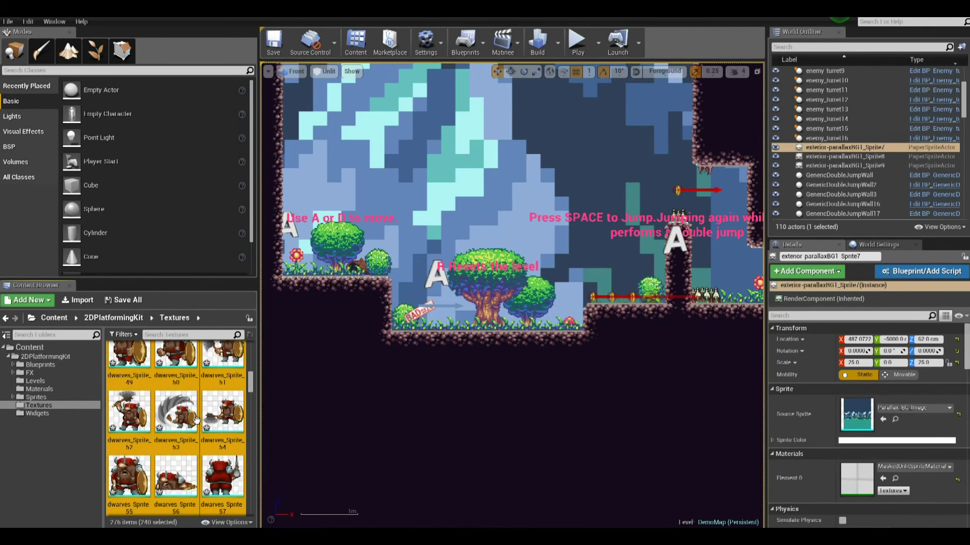
scroll(197, 419, "down", 2)
left_click_drag(250, 386, 252, 349)
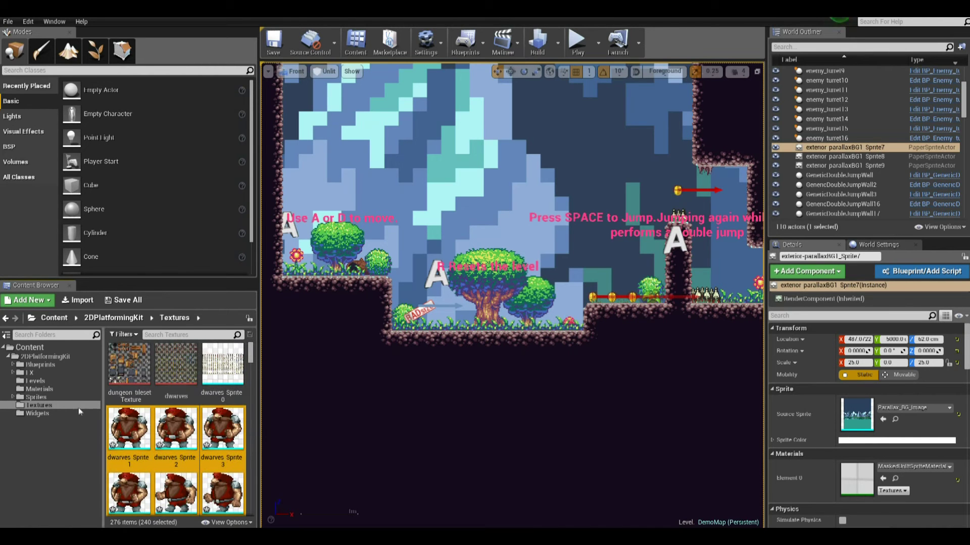
Open the Sprites/trmp folder and select all of its assets
left_click(47, 396)
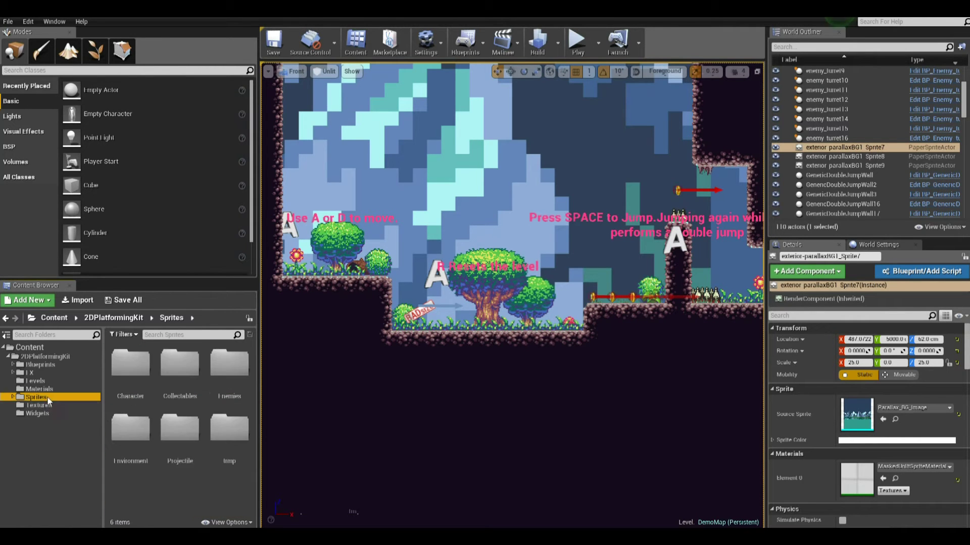
double_click(214, 461)
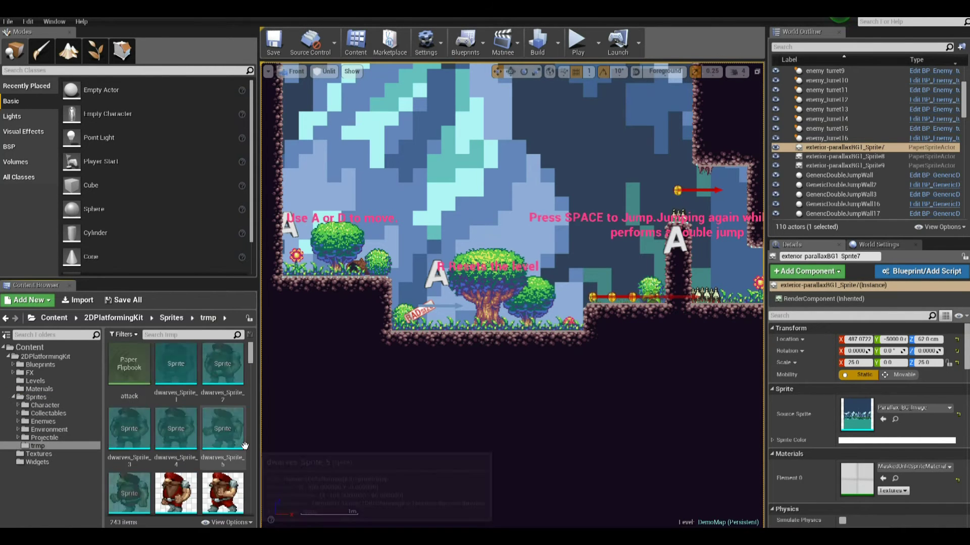
left_click(135, 366)
scroll(250, 360, "down", 2)
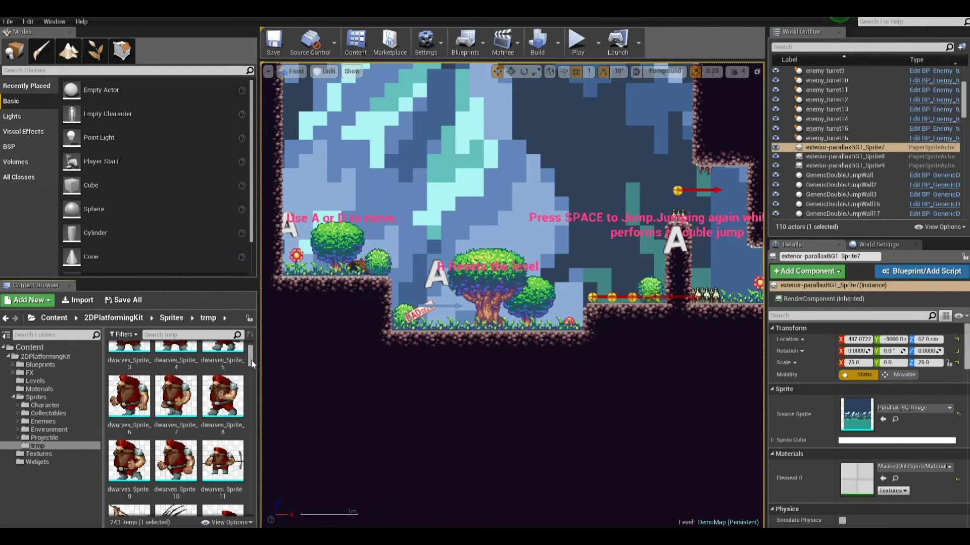
left_click_drag(250, 360, 249, 511)
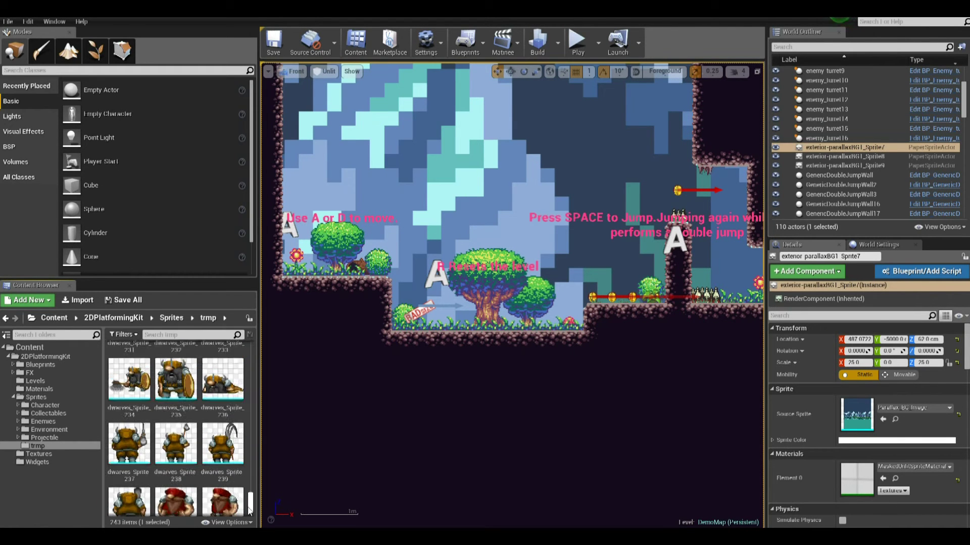
key("ctrl+a")
Delete the 243 selected assets, then show the Textures folder contents
right_click(217, 493)
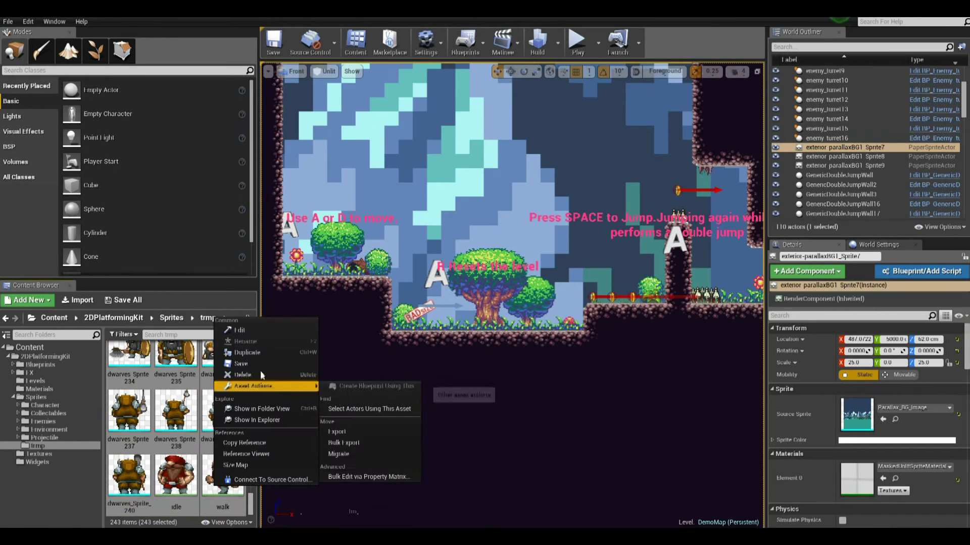
left_click(243, 375)
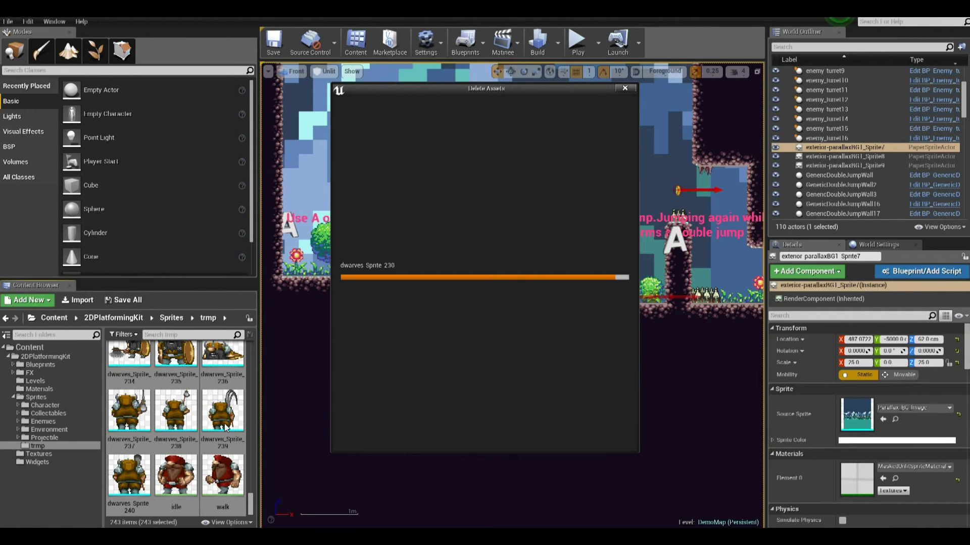
left_click(409, 434)
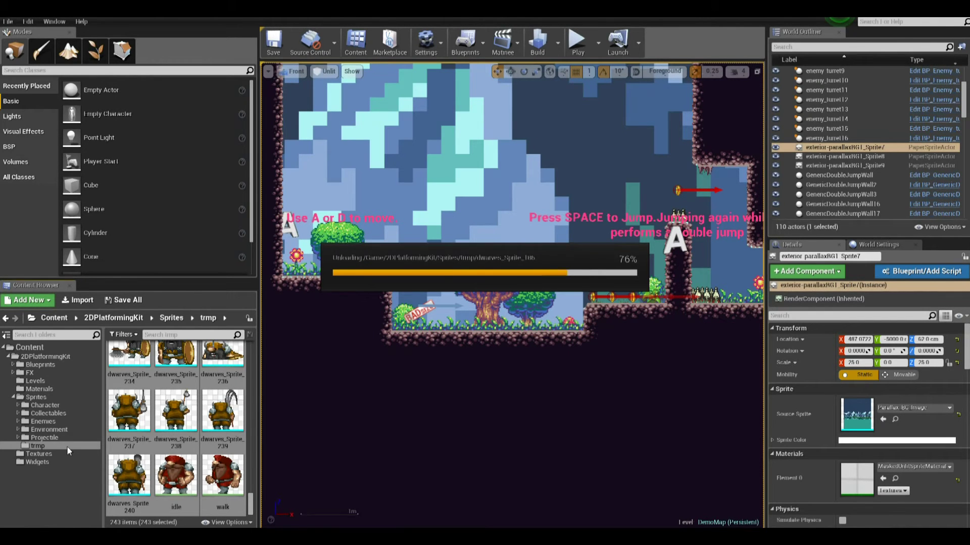
left_click(39, 454)
scroll(144, 442, "down", 3)
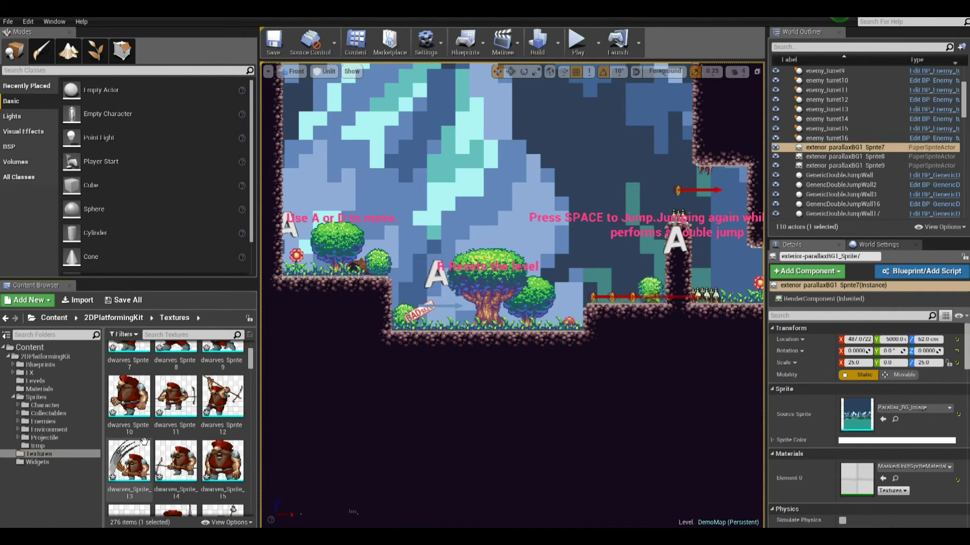
scroll(144, 441, "down", 10)
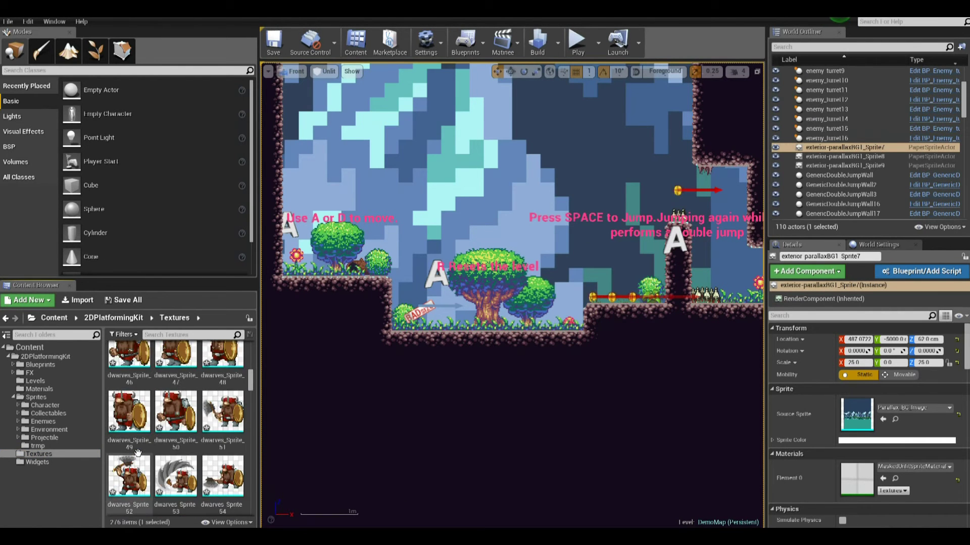
scroll(138, 452, "down", 10)
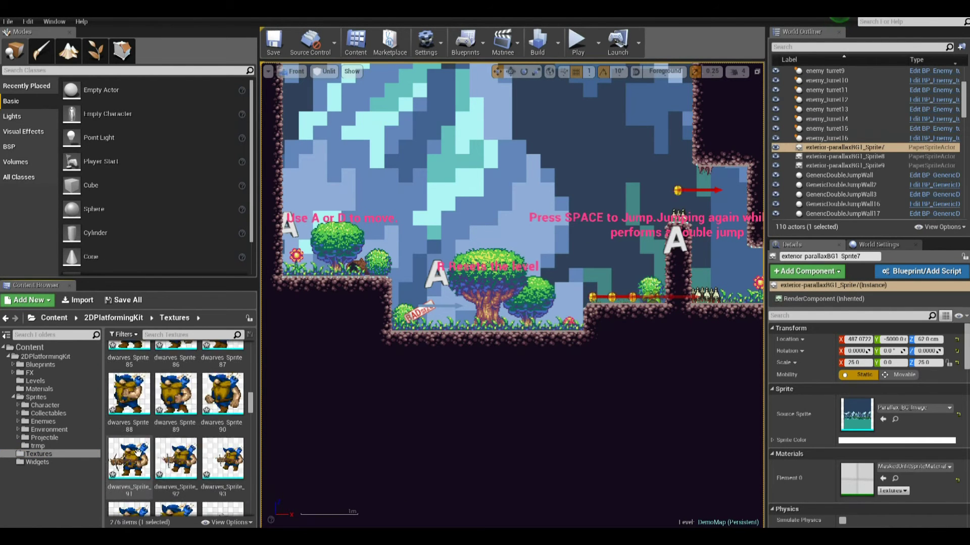
scroll(138, 452, "down", 7)
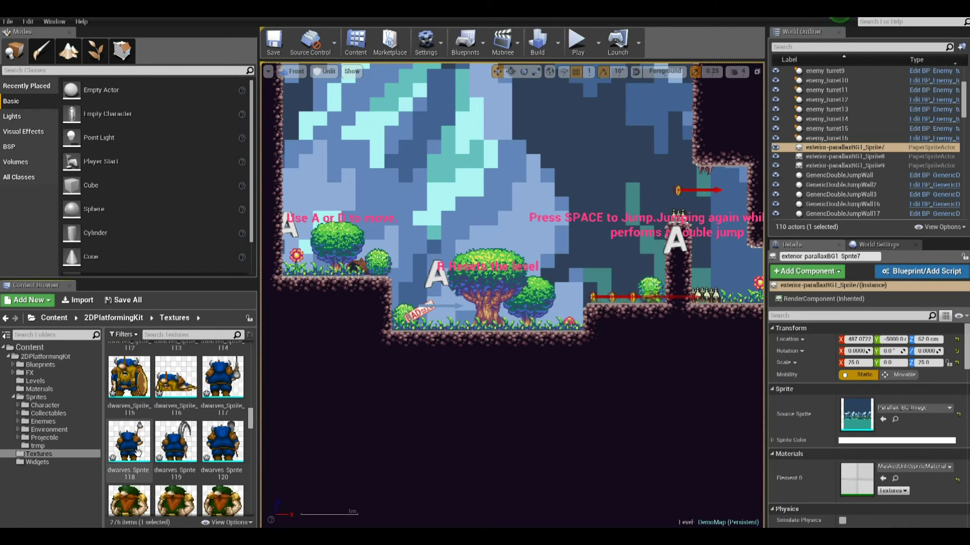
scroll(137, 452, "down", 8)
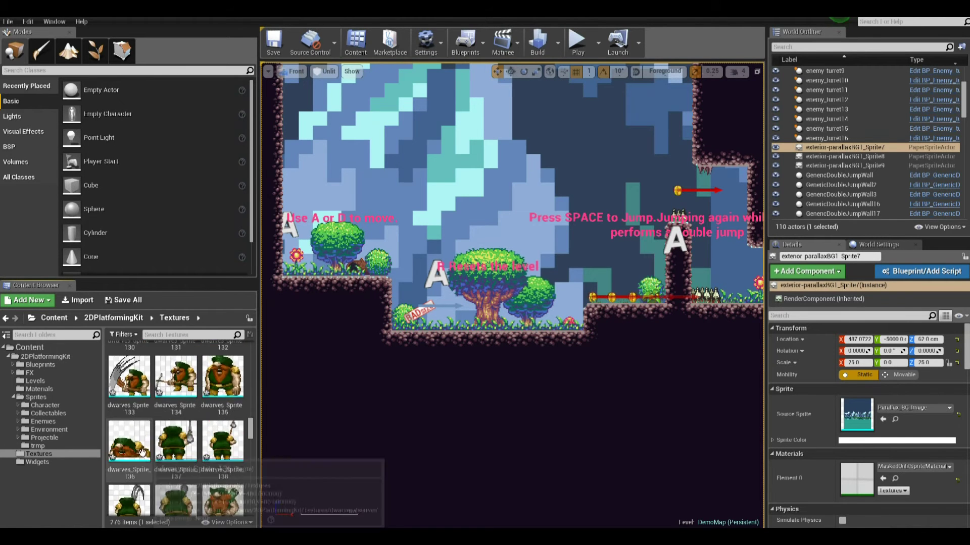
scroll(144, 460, "down", 8)
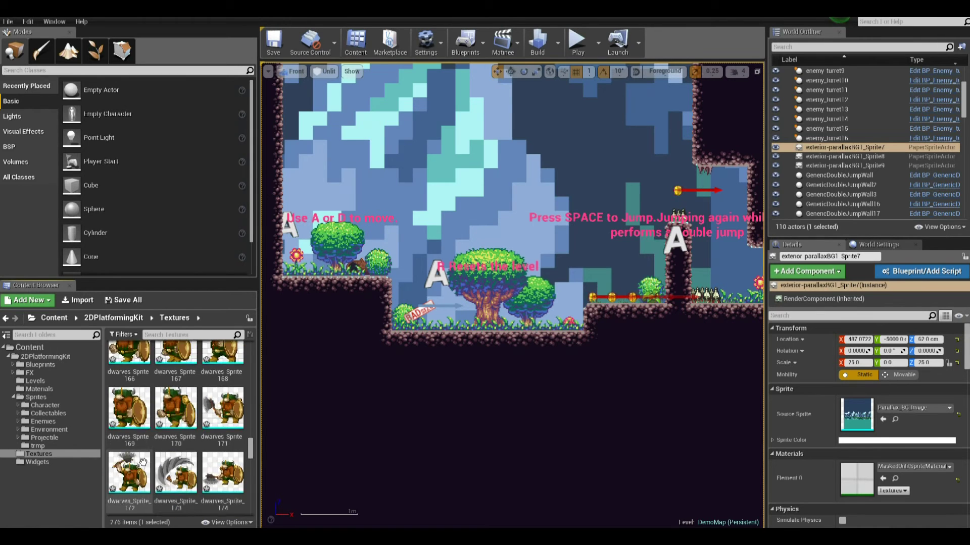
scroll(143, 461, "down", 8)
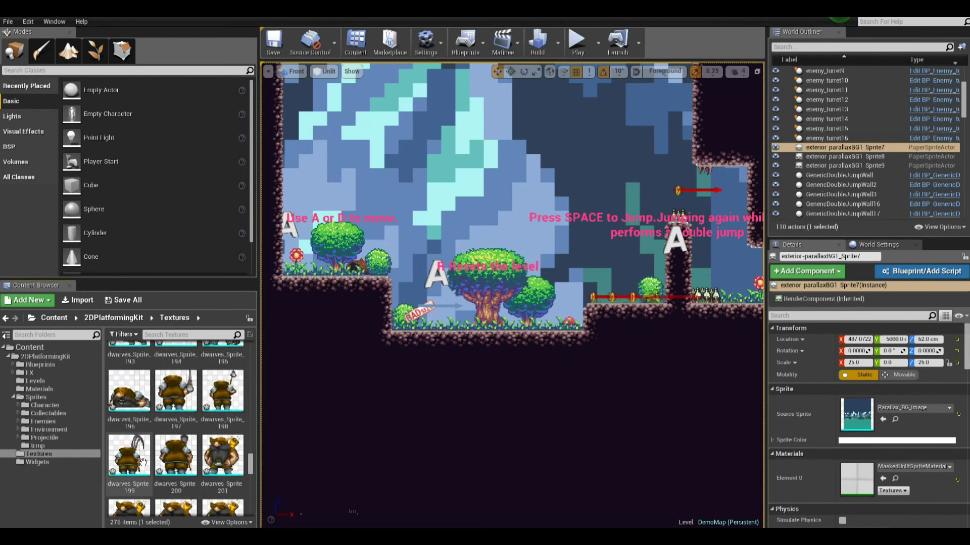
scroll(143, 461, "down", 5)
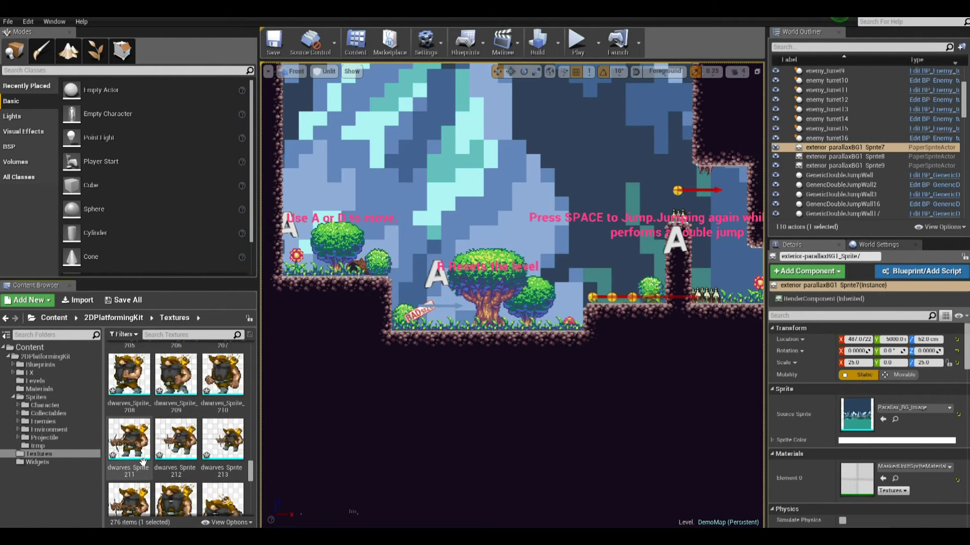
scroll(143, 460, "down", 5)
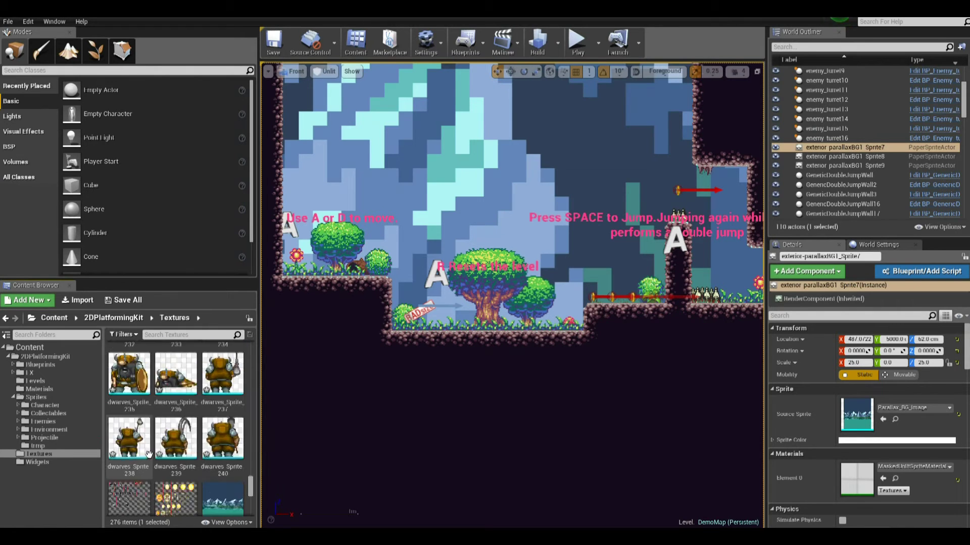
Move all 240 dwarves_Sprite assets from Textures into trmp and view that folder
left_click(221, 378, "shift")
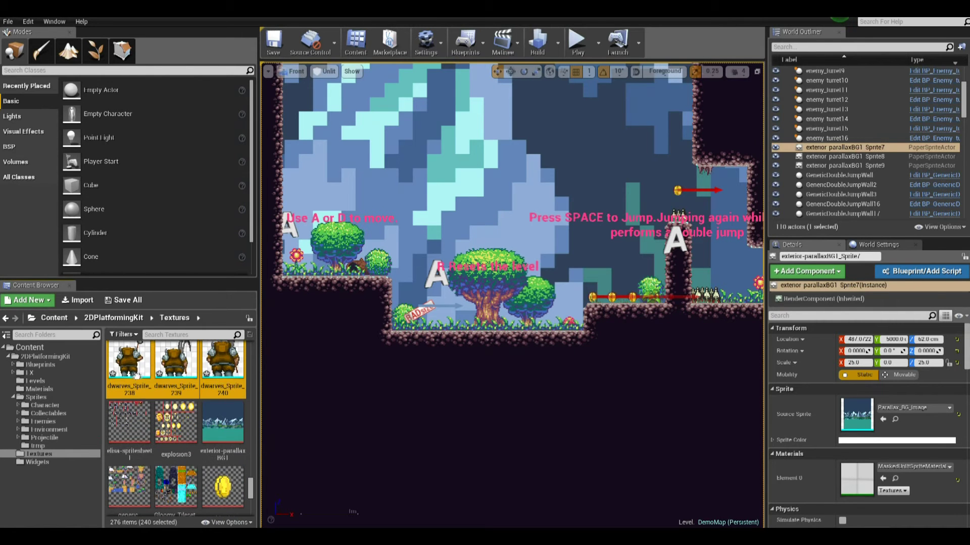
left_click_drag(221, 377, 38, 447)
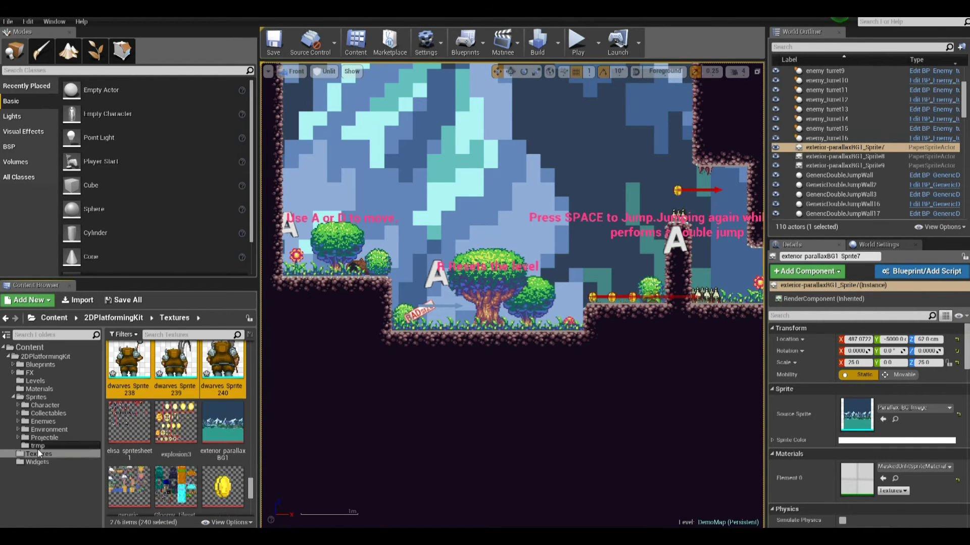
left_click(83, 472)
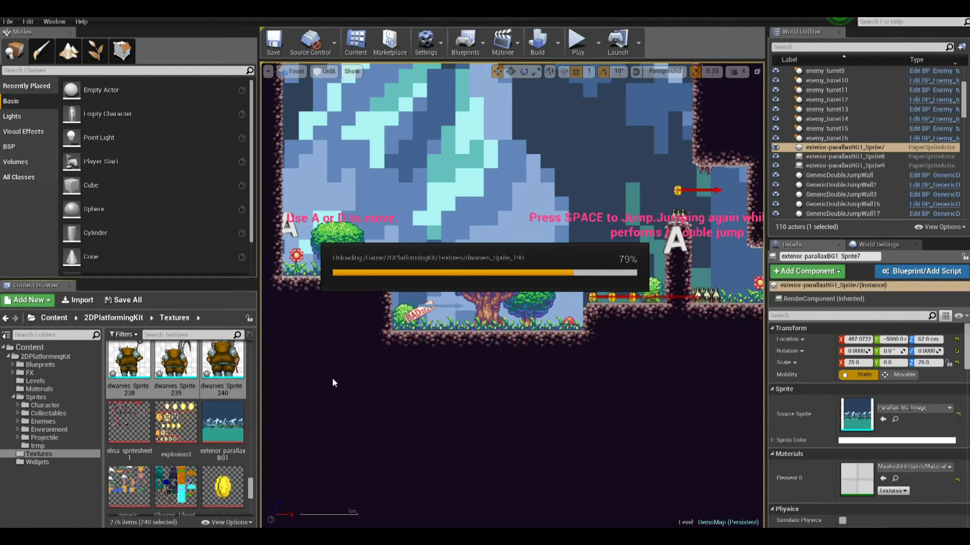
left_click(43, 437)
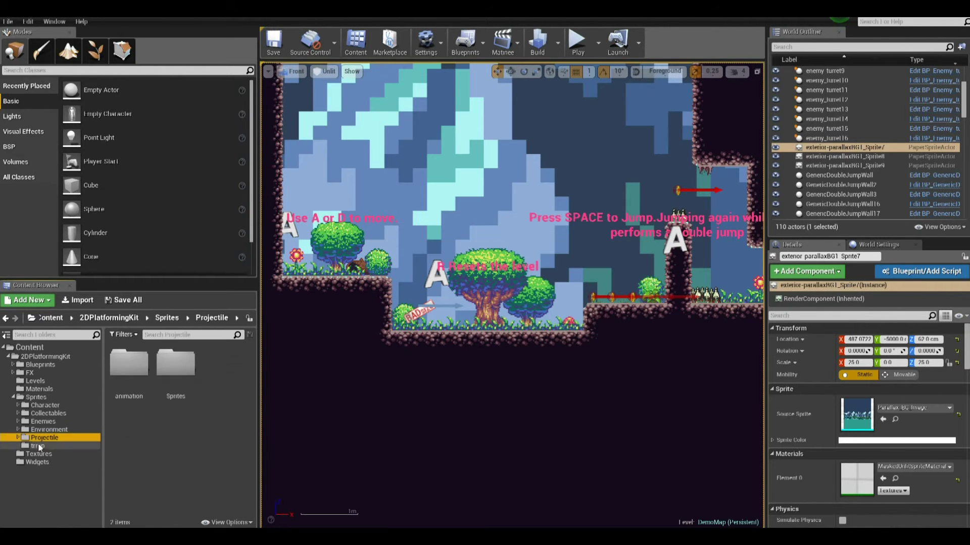
left_click(38, 446)
left_click_drag(259, 393, 333, 392)
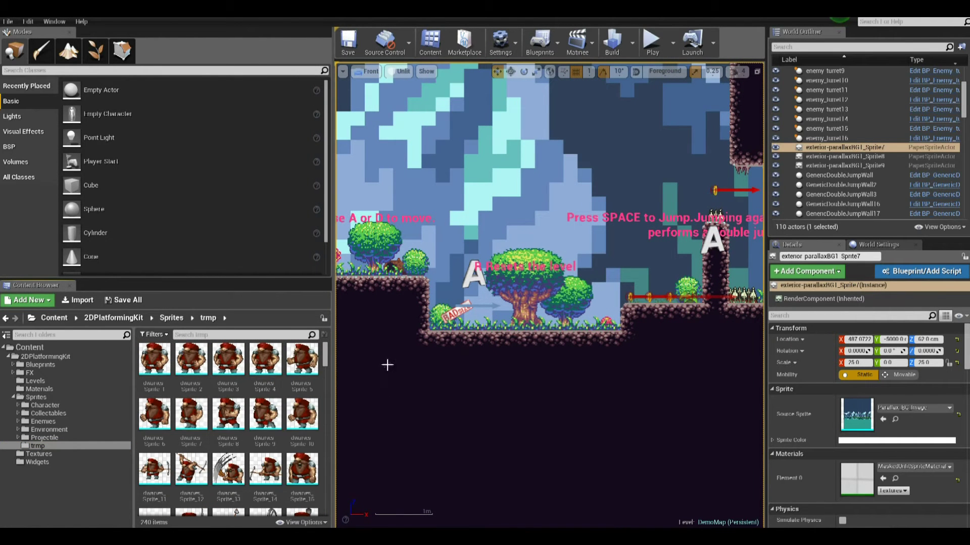
Create a flipbook named dwarf_idle from dwarves sprites 1–4
left_click_drag(154, 359, 342, 432)
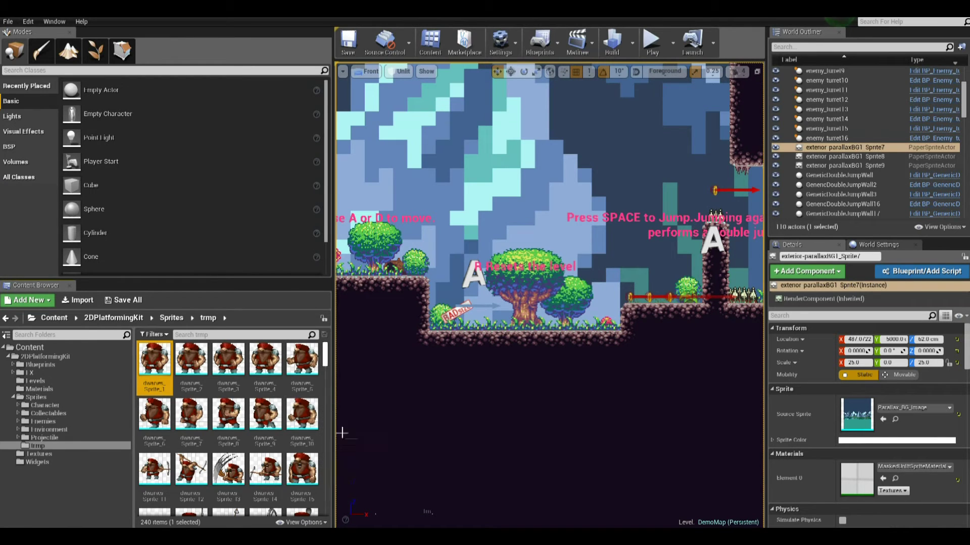
left_click(275, 367, "shift")
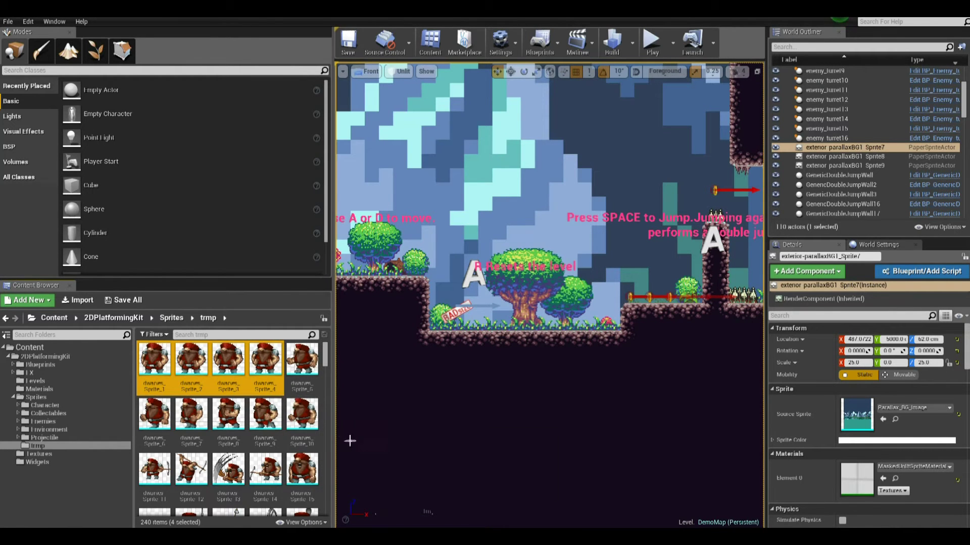
right_click(268, 372)
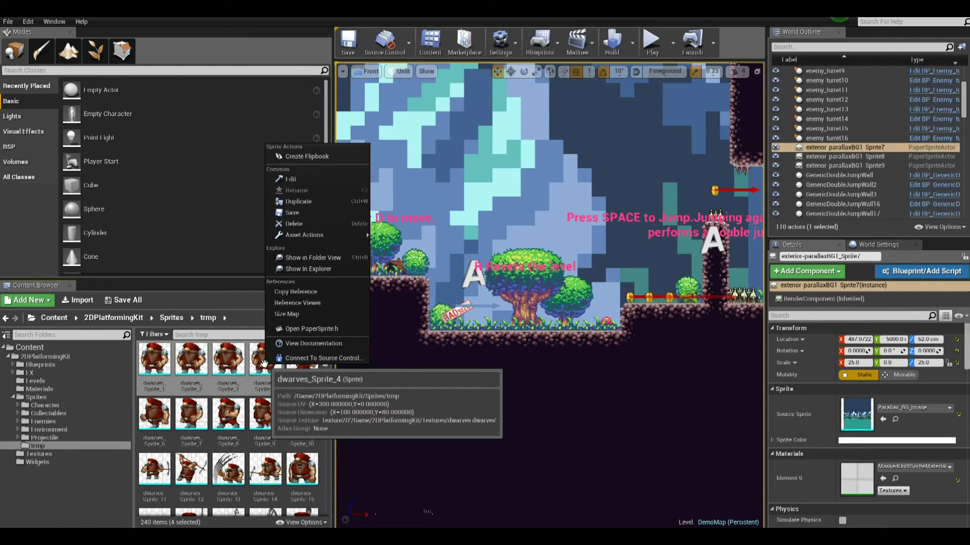
left_click(308, 157)
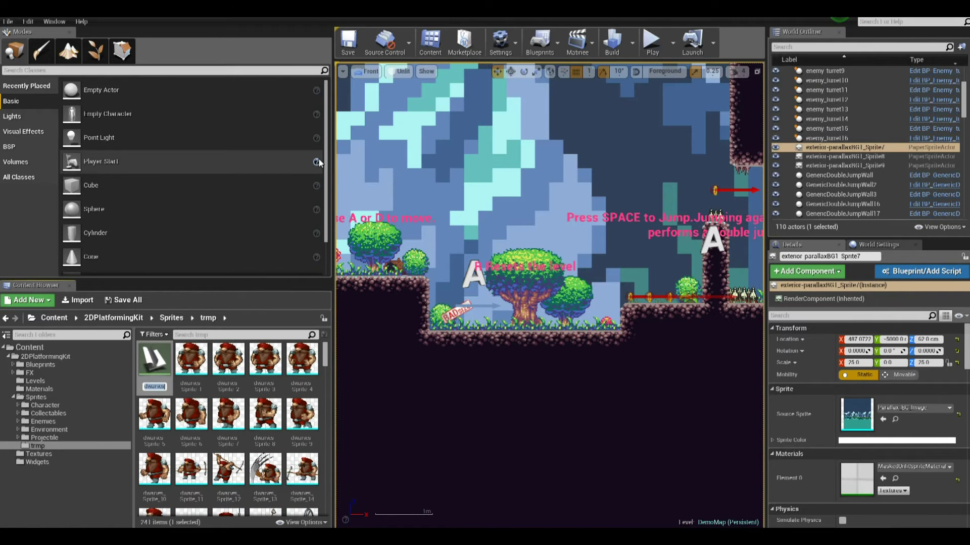
type("dwar")
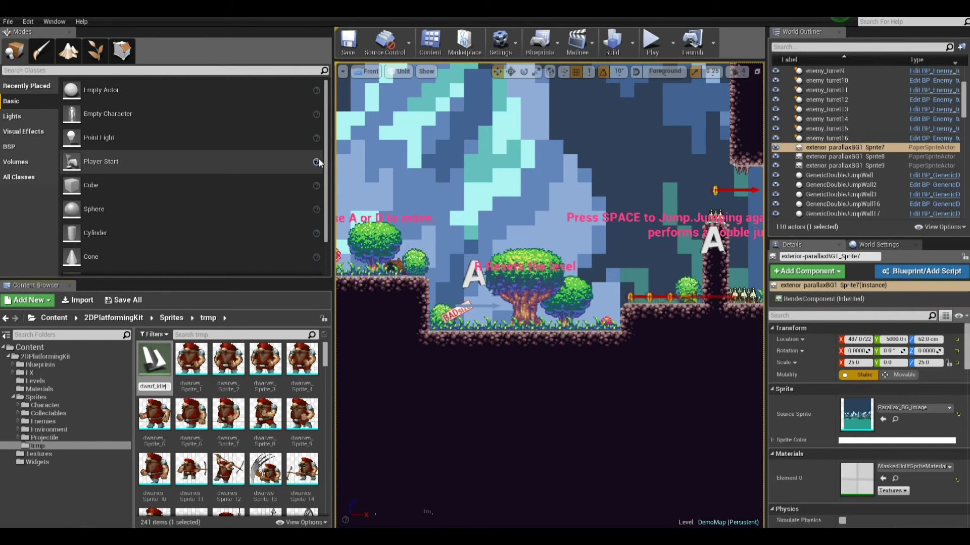
key("Return")
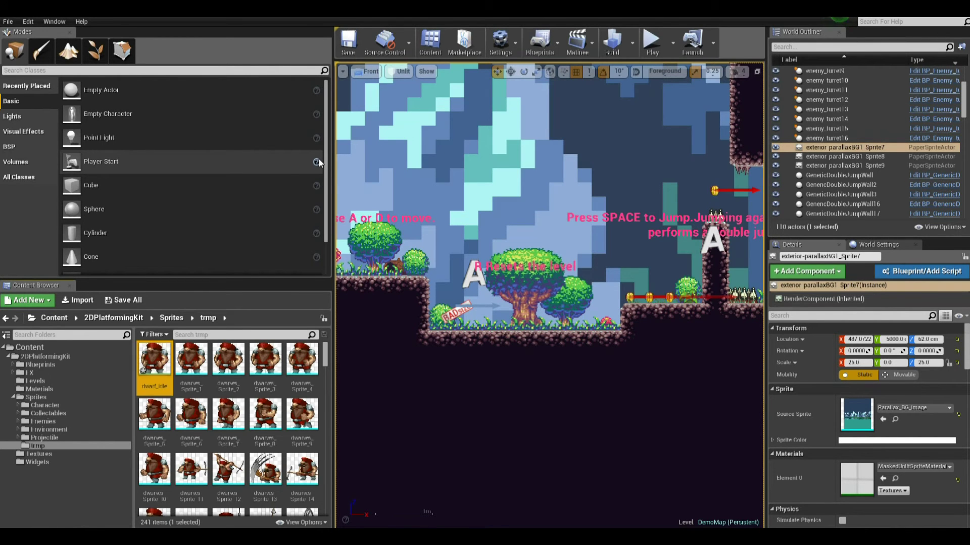
Set dwarf_idle to 10 frames per second and close its editor
double_click(155, 363)
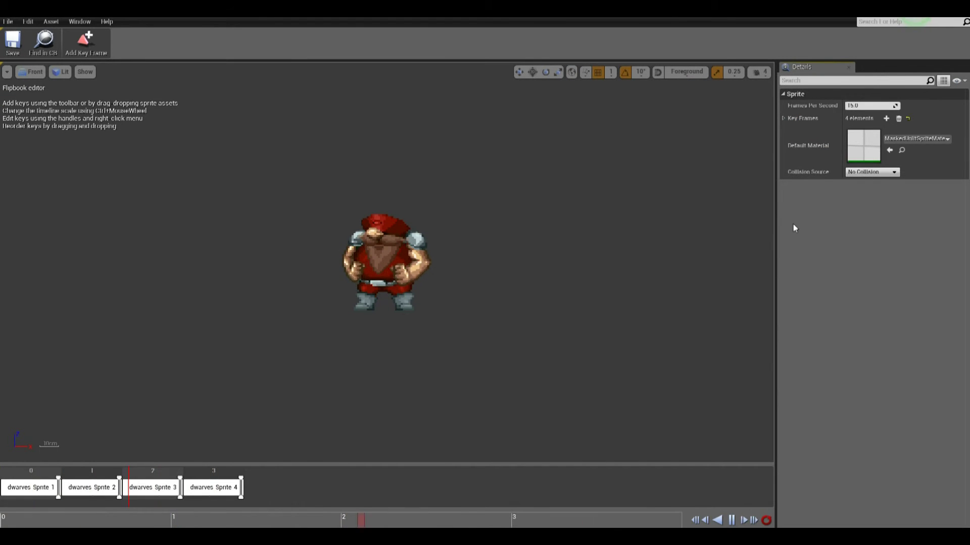
left_click(874, 108)
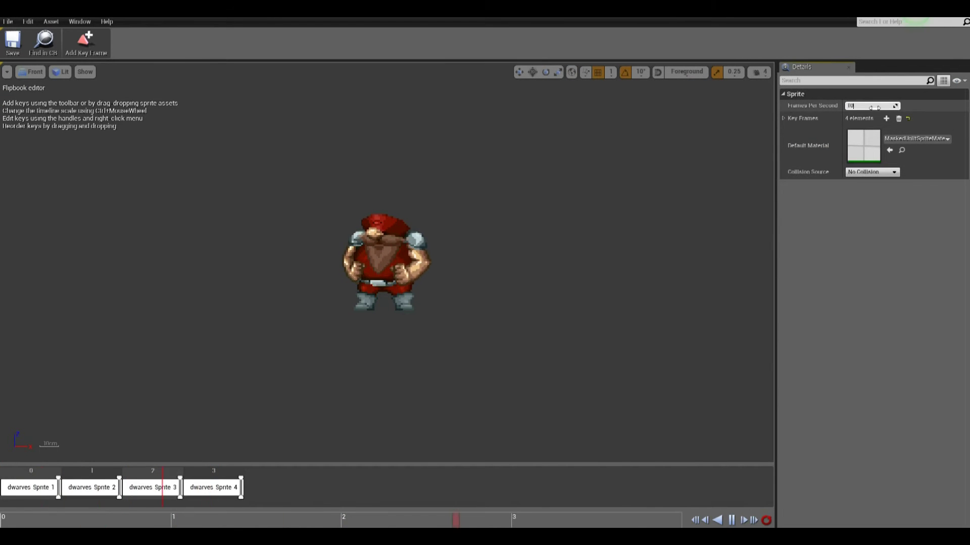
type("10")
key("Return")
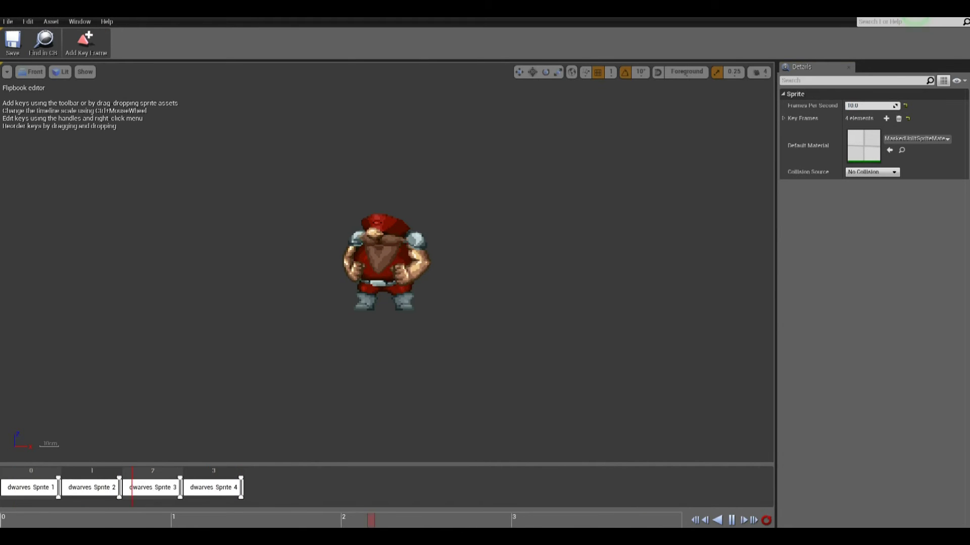
key("ctrl+F4")
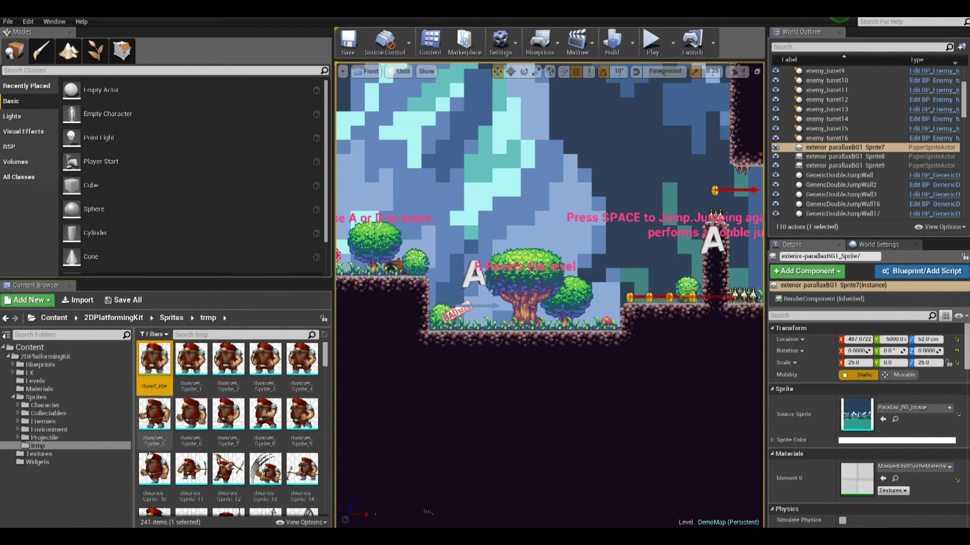
Create a dwarf_move flipbook from dwarves_Sprite_5 through dwarves_Sprite_10
left_click(169, 415)
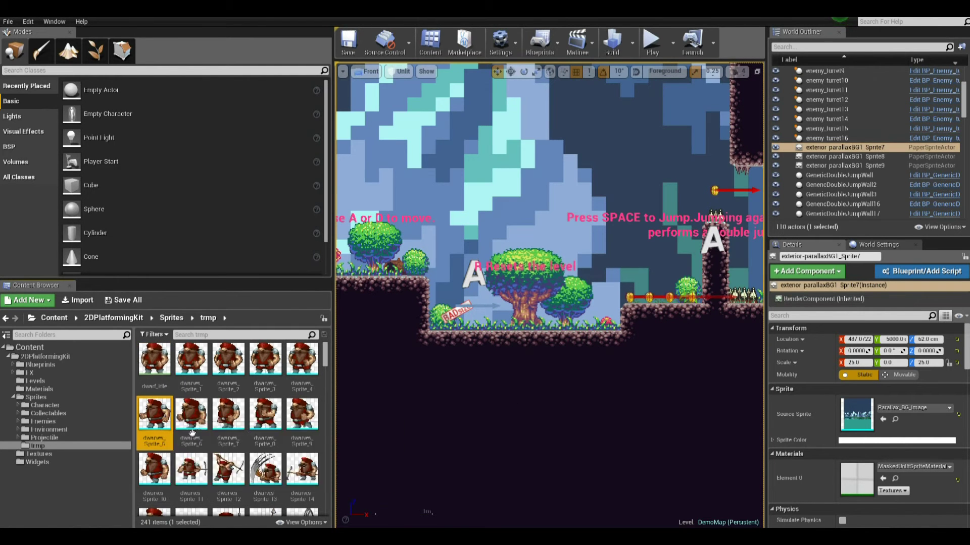
left_click(154, 470, "shift")
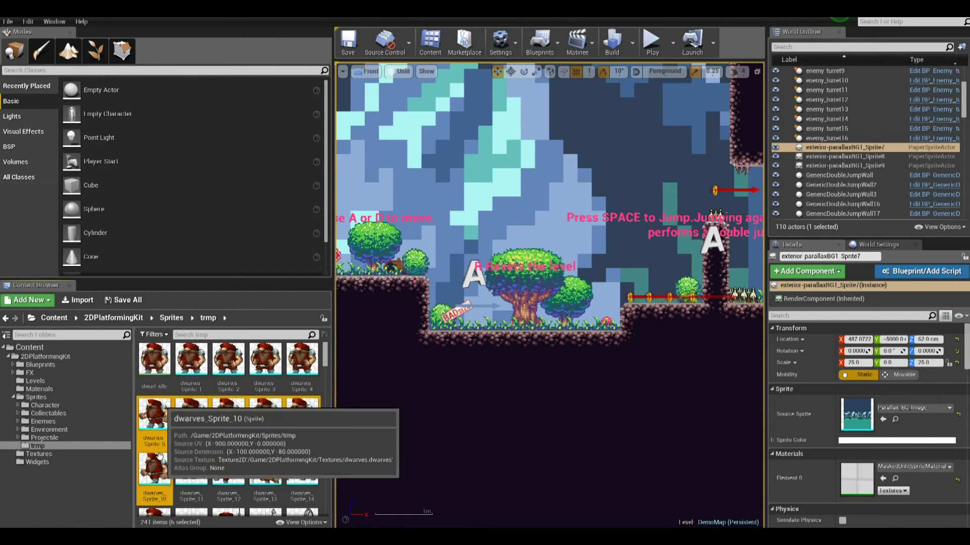
right_click(160, 417)
left_click(202, 209)
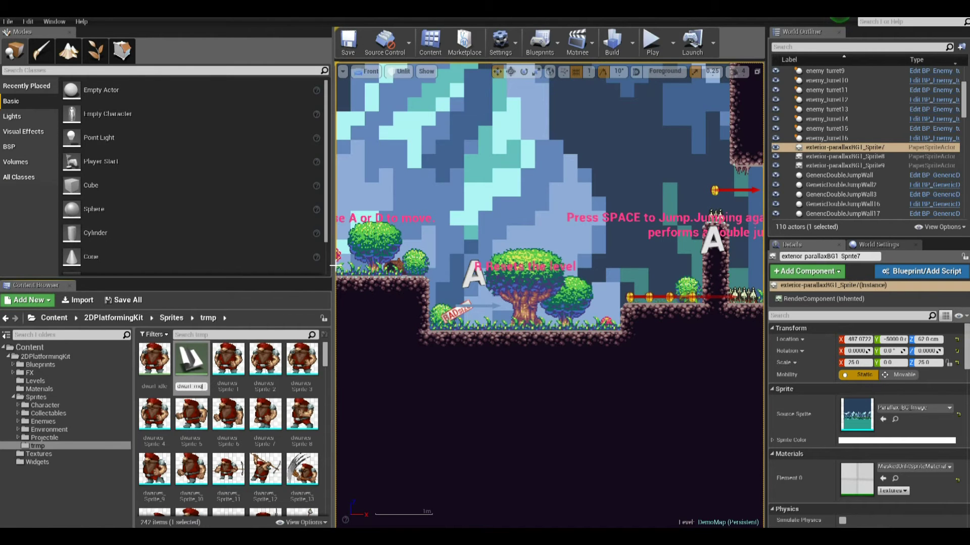
type("dwarf move")
key("Return")
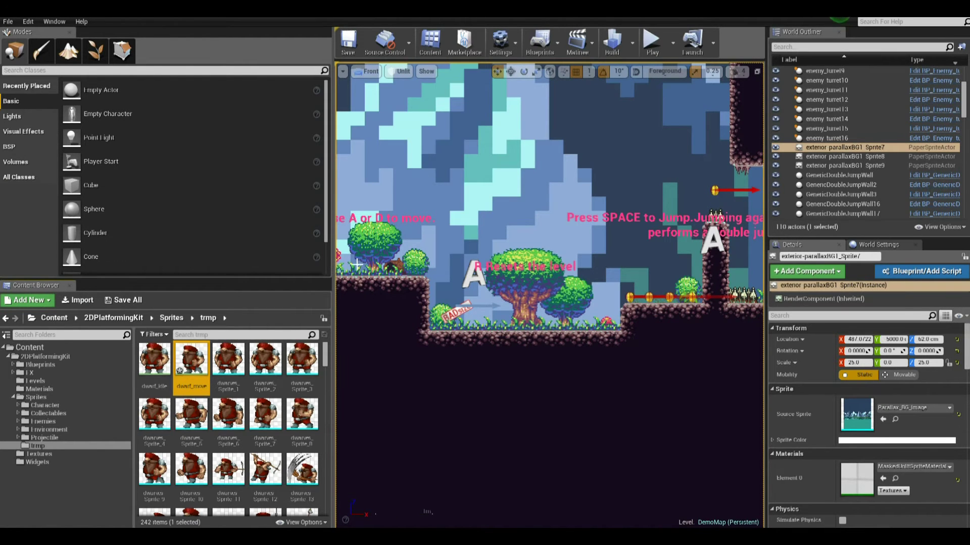
Set dwarf_move to 10 frames per second and close its editor
double_click(200, 363)
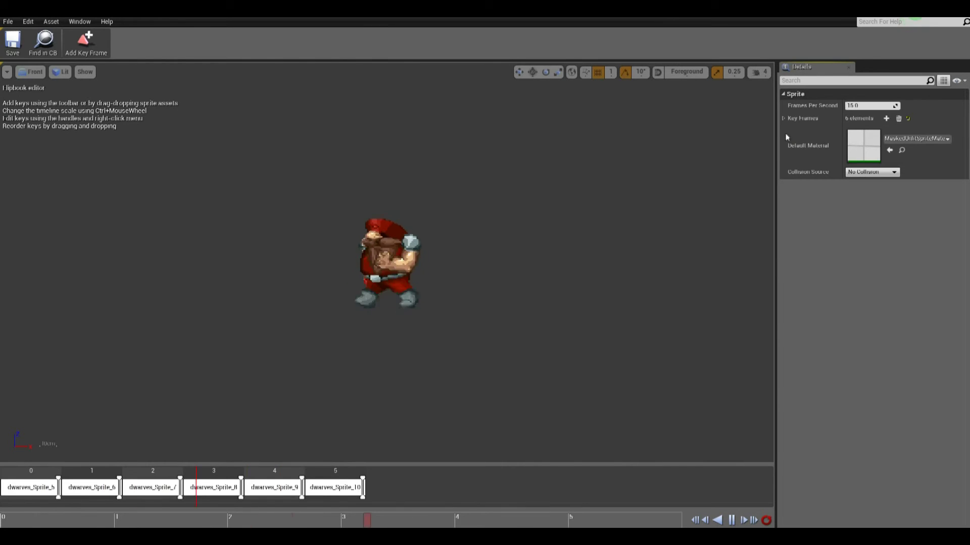
left_click(866, 105)
type("10")
key("Return")
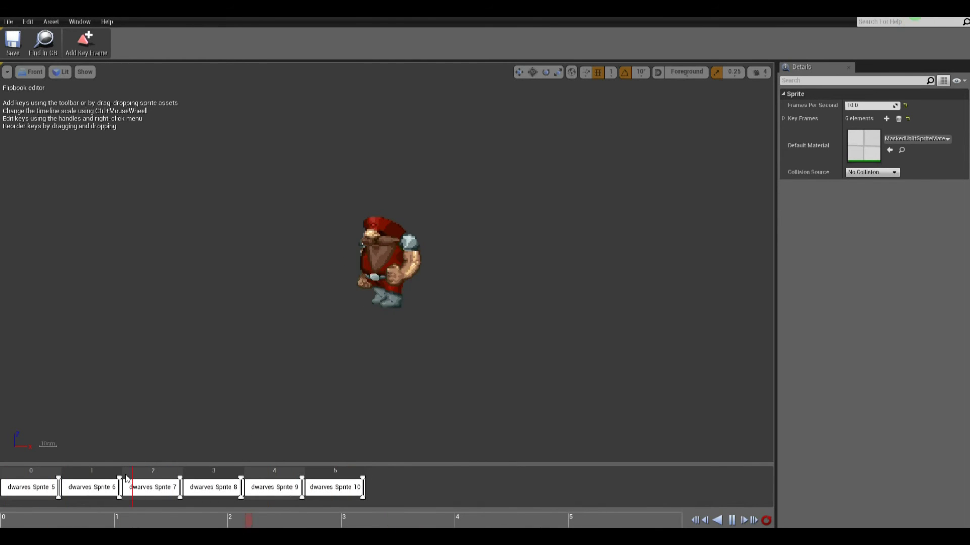
left_click(117, 18)
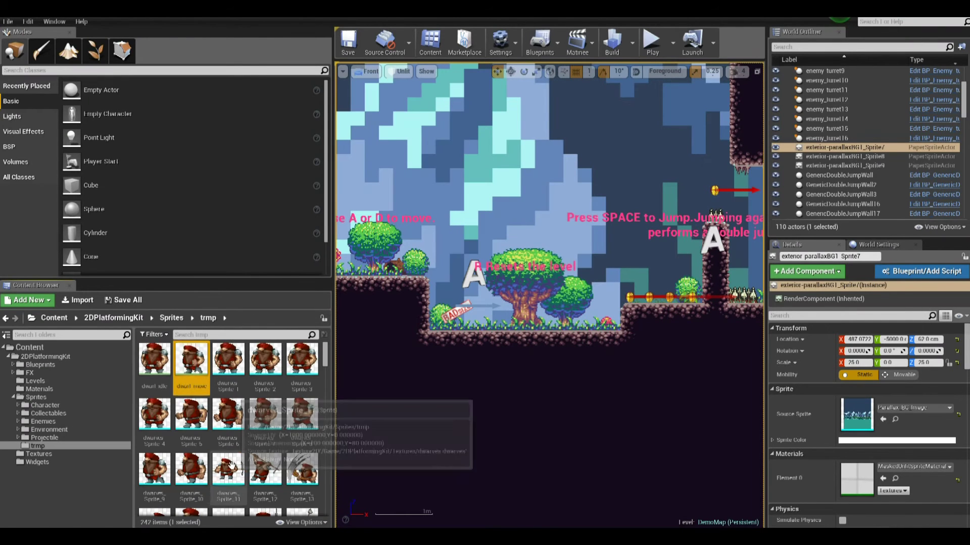
Create a dwarf_attack flipbook from dwarves_Sprite_11 through dwarves_Sprite_14
scroll(253, 440, "down", 1)
left_click(227, 439)
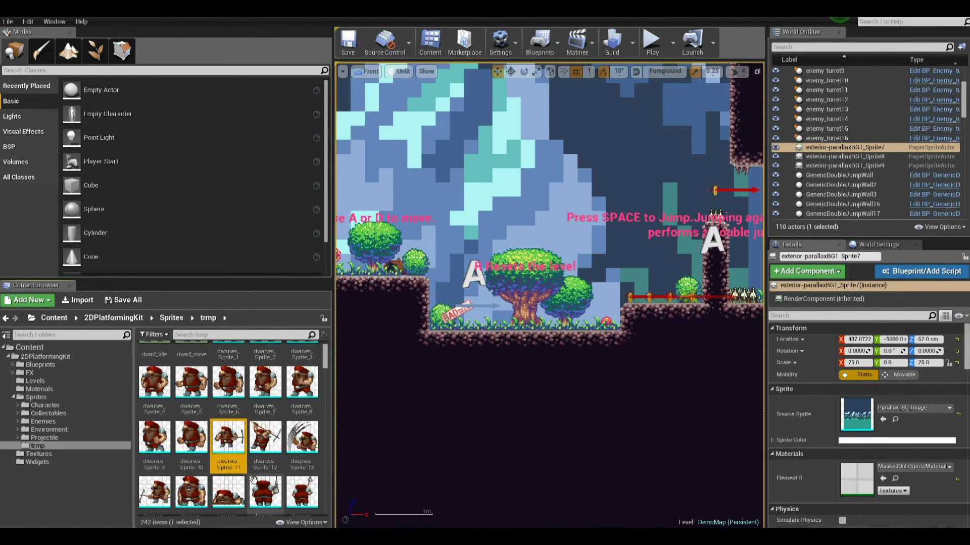
scroll(253, 481, "down", 1)
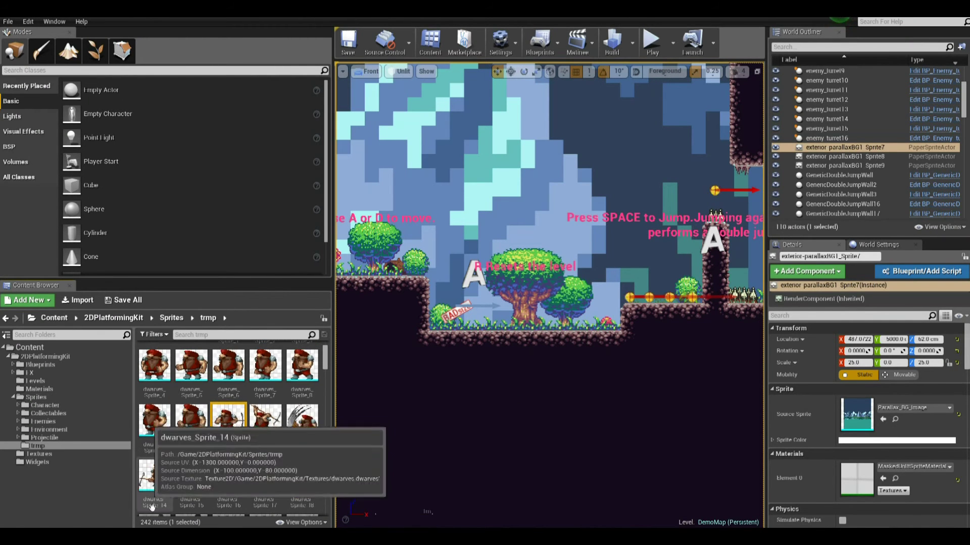
left_click(162, 480, "shift")
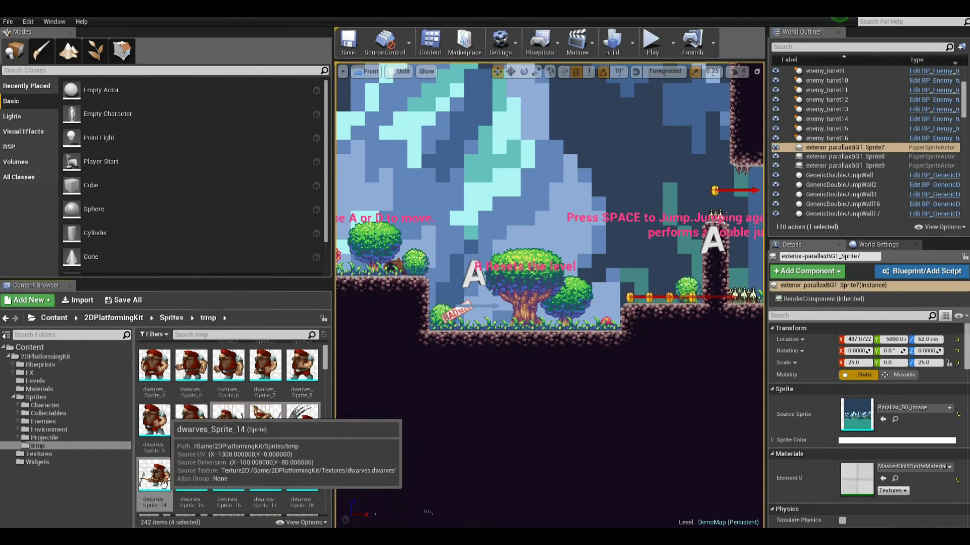
right_click(162, 484)
left_click(223, 276)
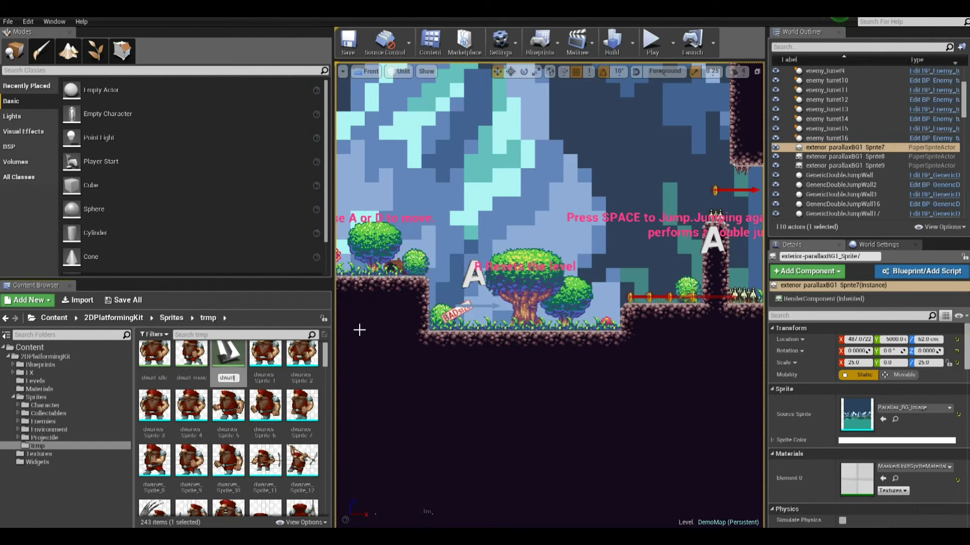
type("dwarf_attack")
key("Return")
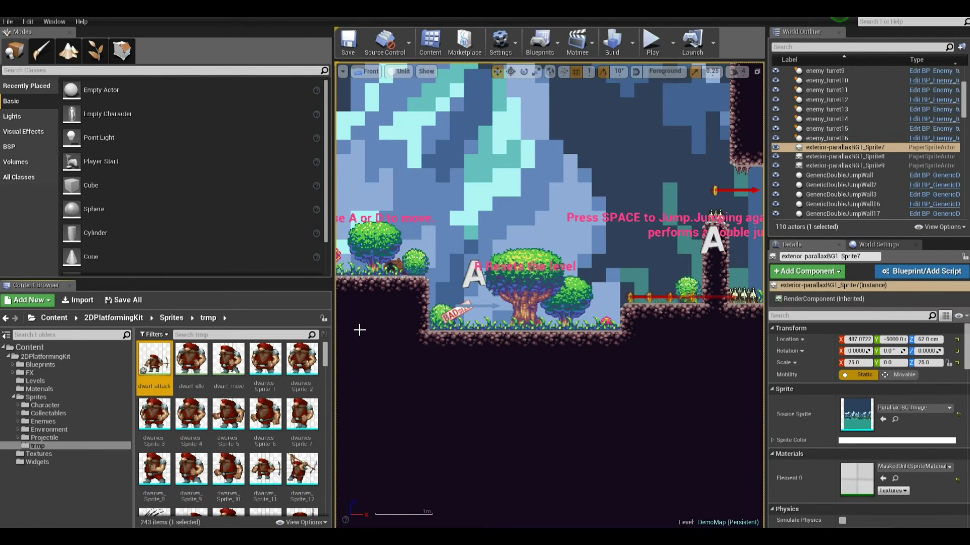
Set dwarf_attack to 10 frames per second, save it, and close the editor
double_click(153, 360)
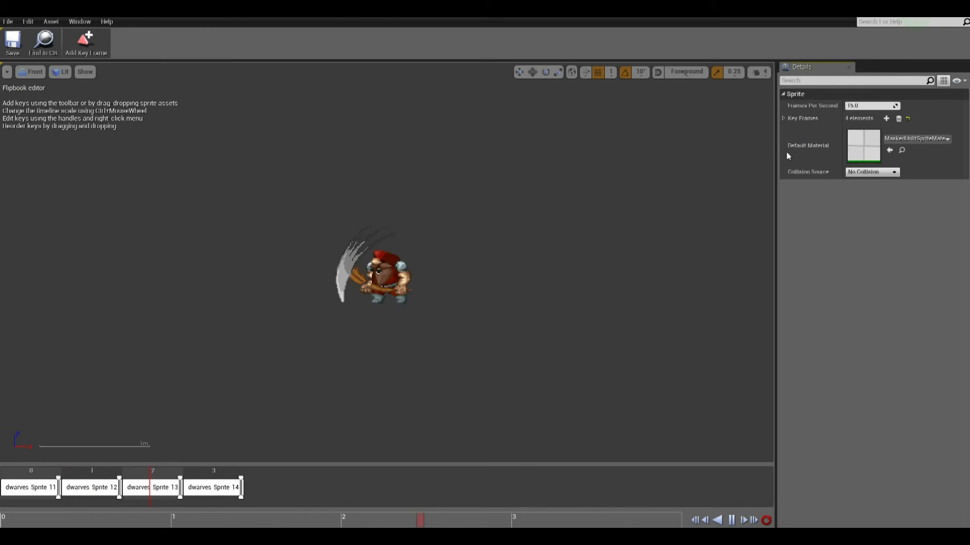
left_click(866, 106)
type("10")
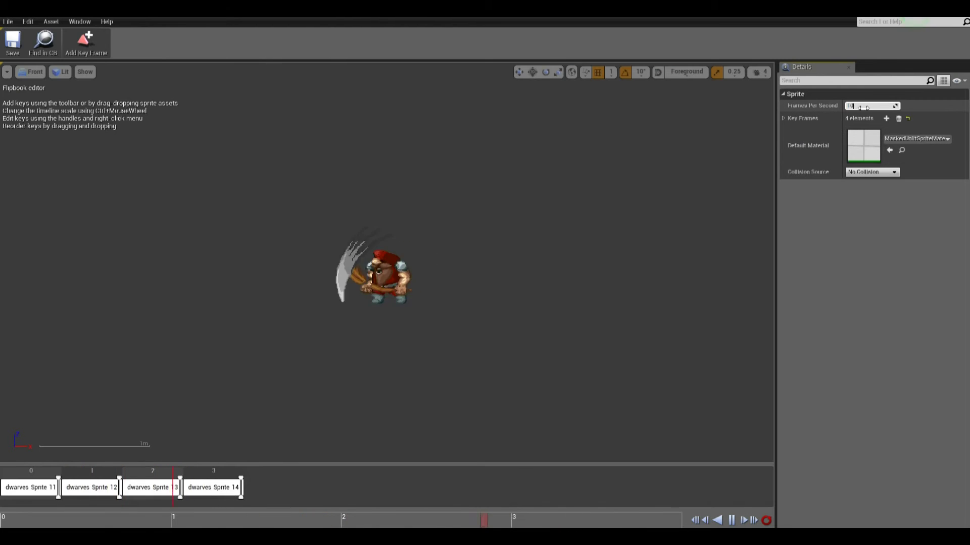
key("Return")
left_click(12, 43)
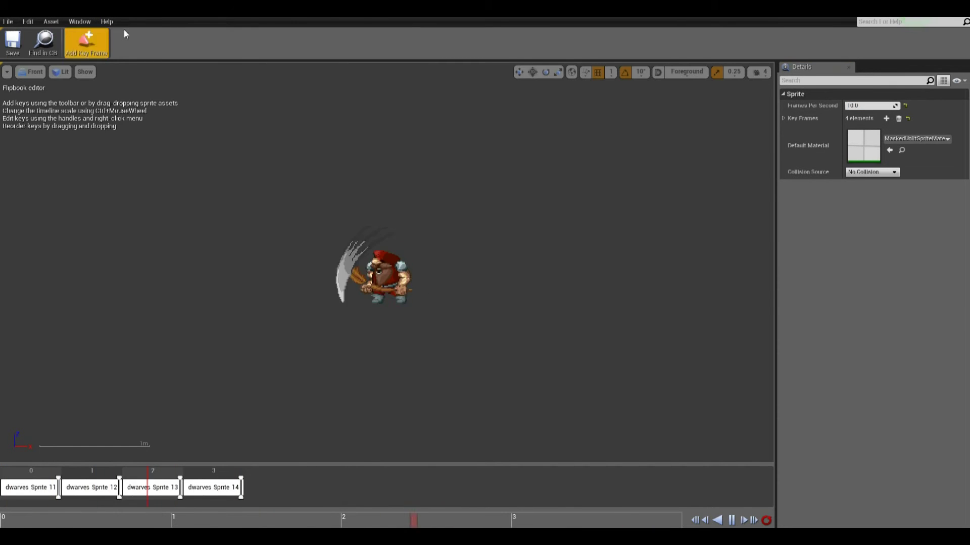
left_click(154, 23)
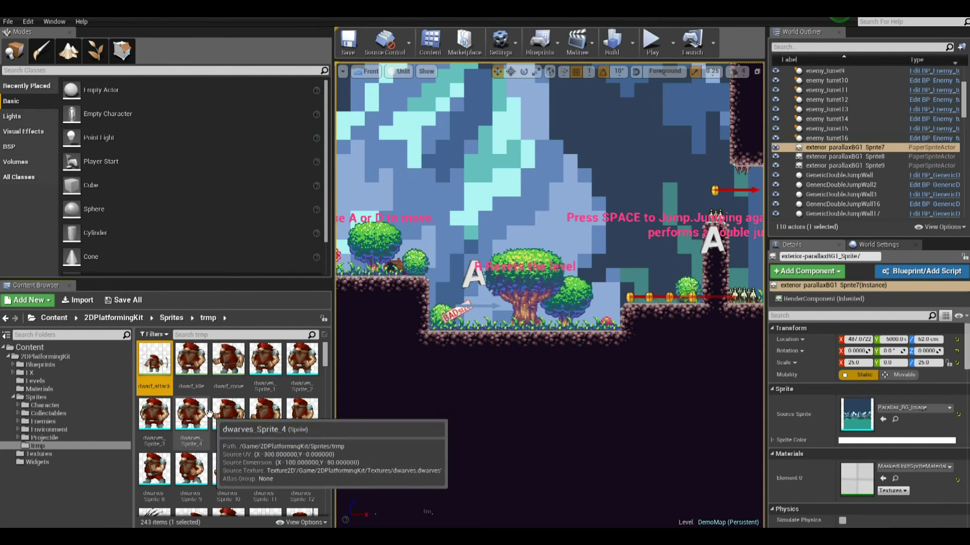
Create a single-frame dwarf_fall flipbook from dwarves_Sprite_15
scroll(310, 451, "down", 2)
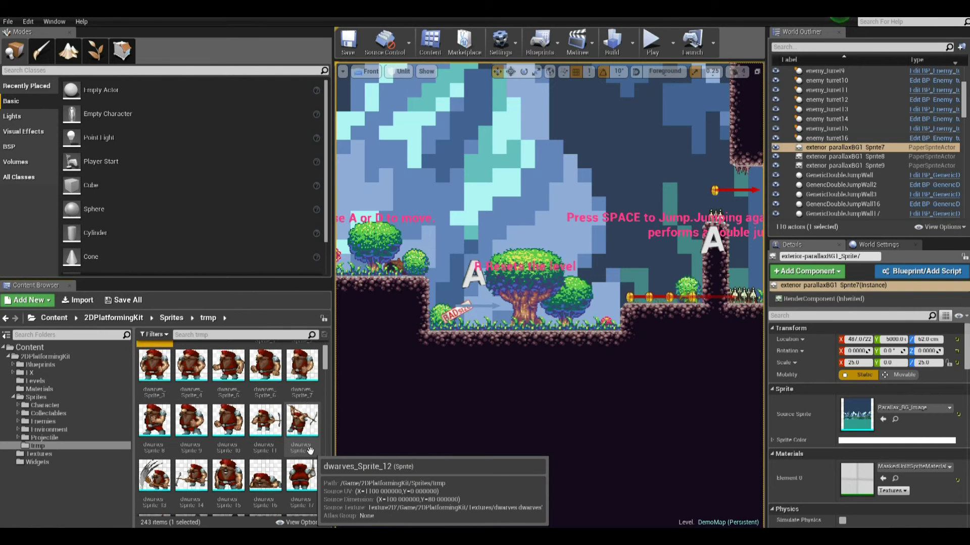
left_click(229, 475)
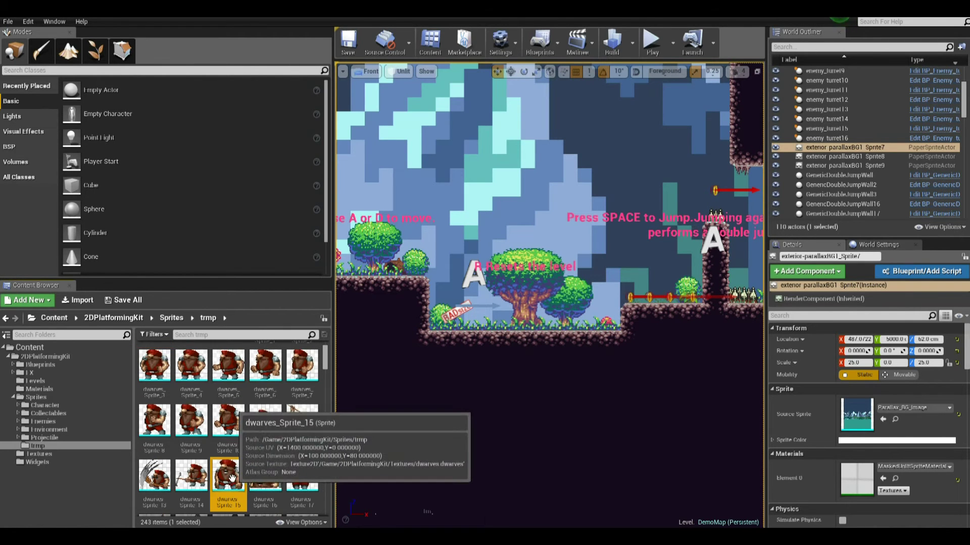
scroll(248, 458, "down", 1)
scroll(248, 458, "down", 1)
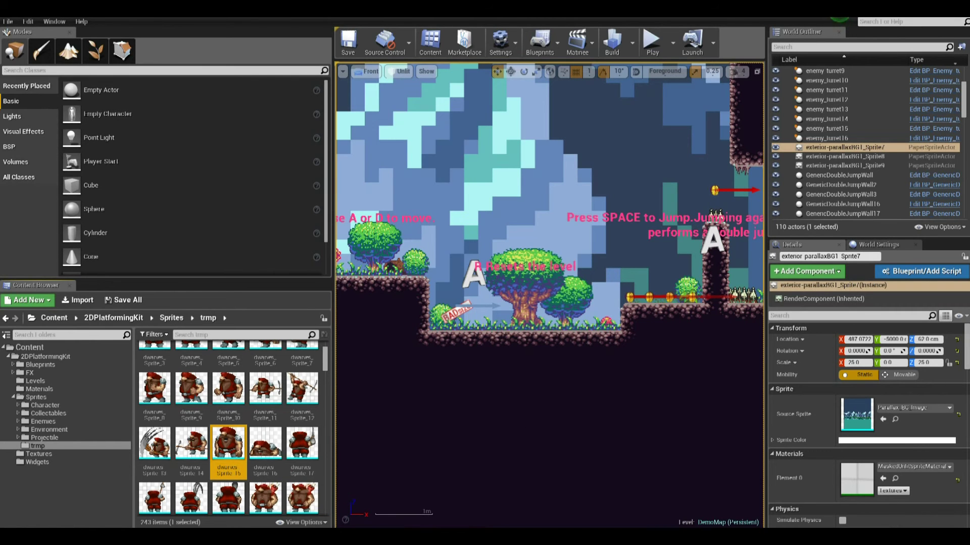
right_click(226, 449)
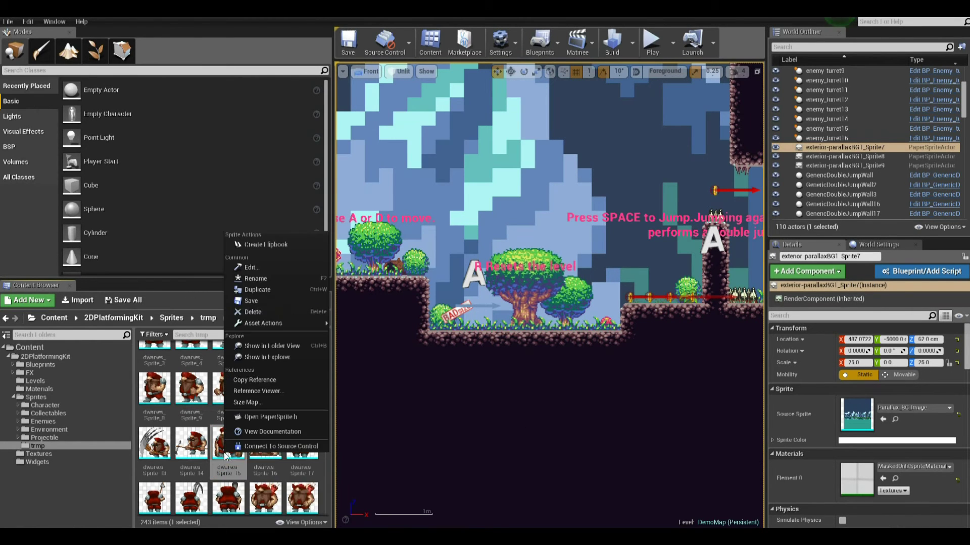
left_click(275, 246)
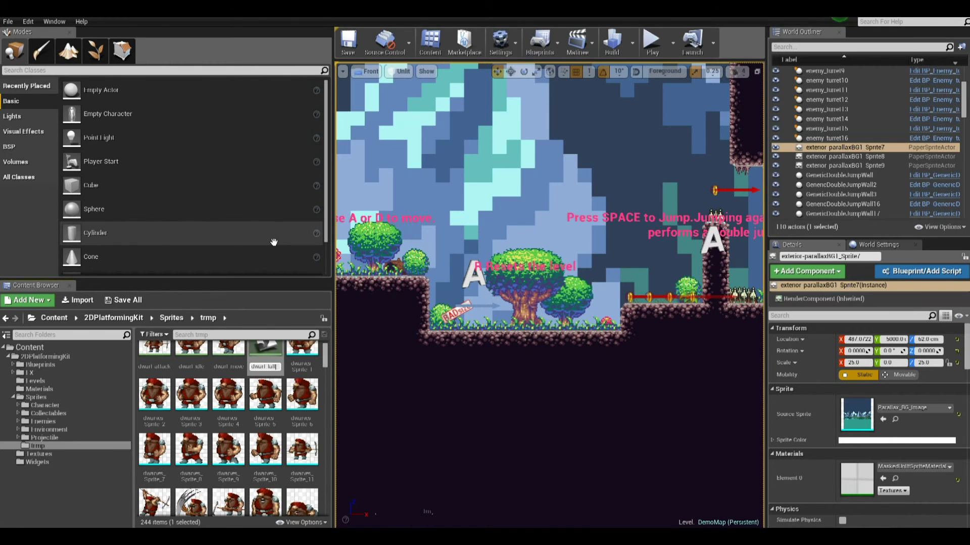
key("Return")
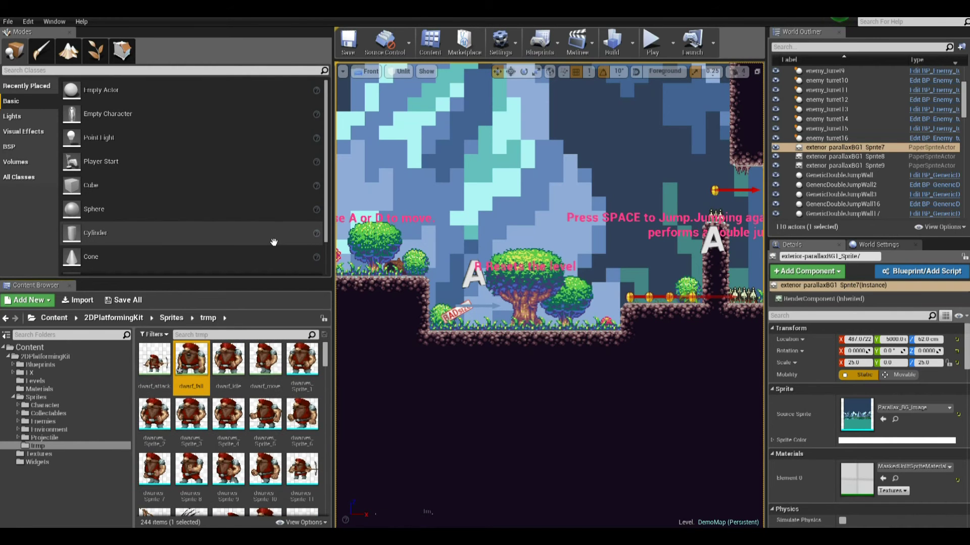
Preview dwarf_fall, then browse to the Blueprints/Main folder
double_click(191, 360)
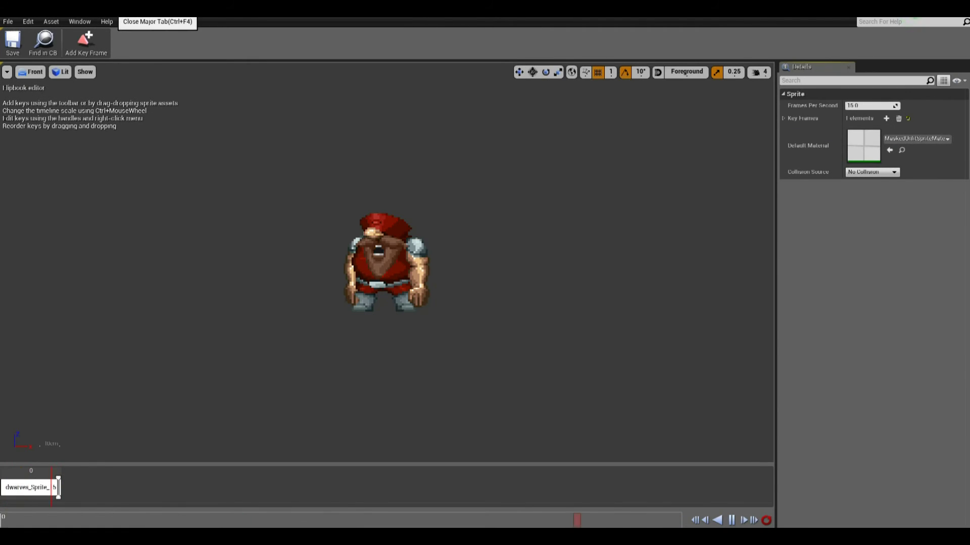
left_click(117, 9)
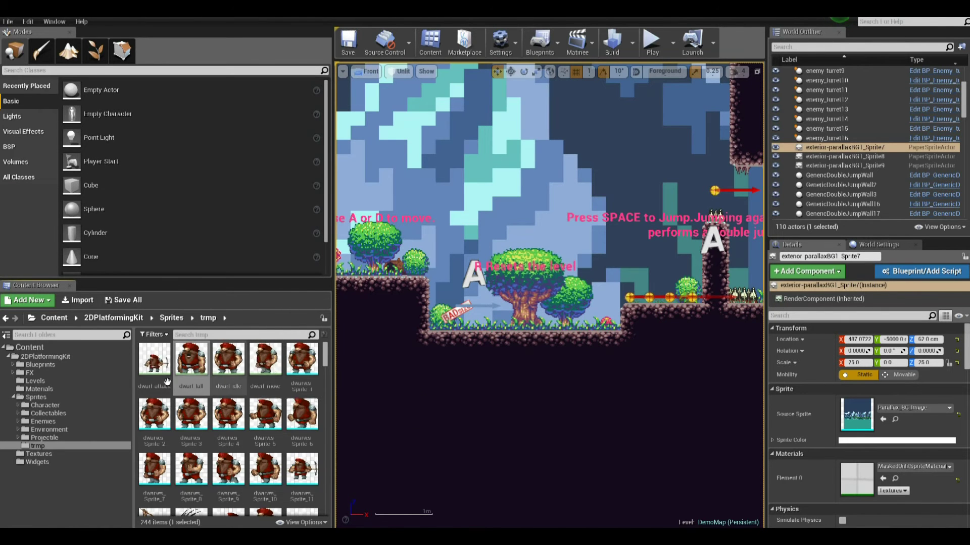
left_click(41, 364)
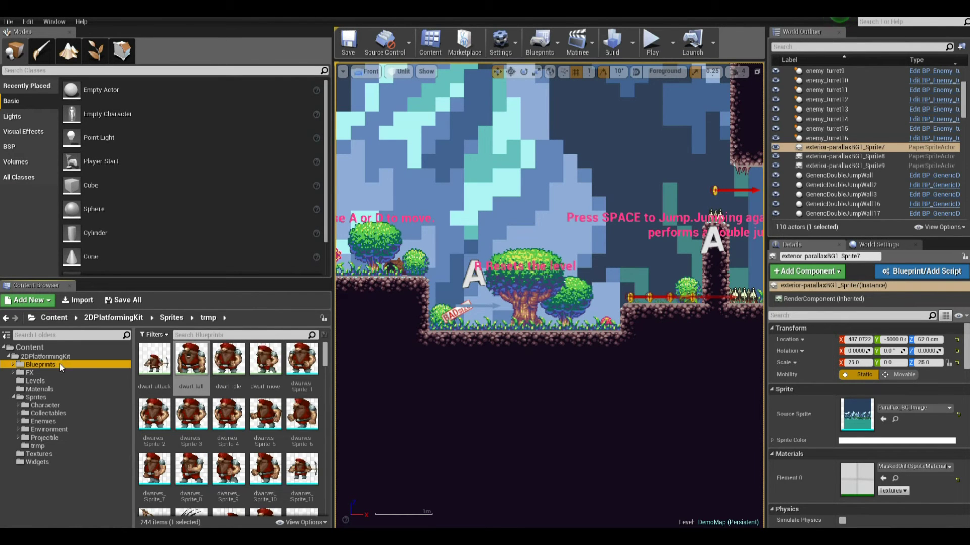
double_click(228, 360)
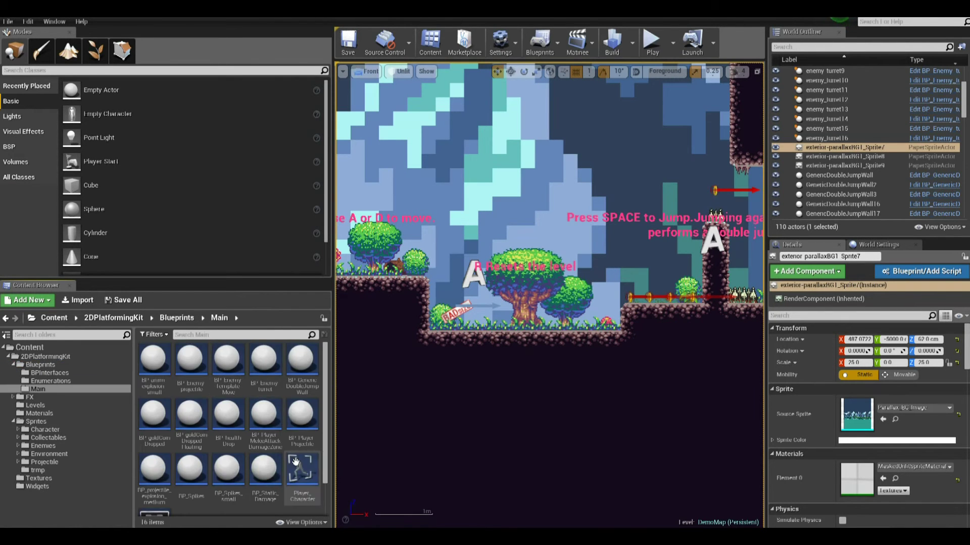
In Player_Character's viewport, set the Sprite component's Source Flipbook to dwarf_idle
double_click(318, 474)
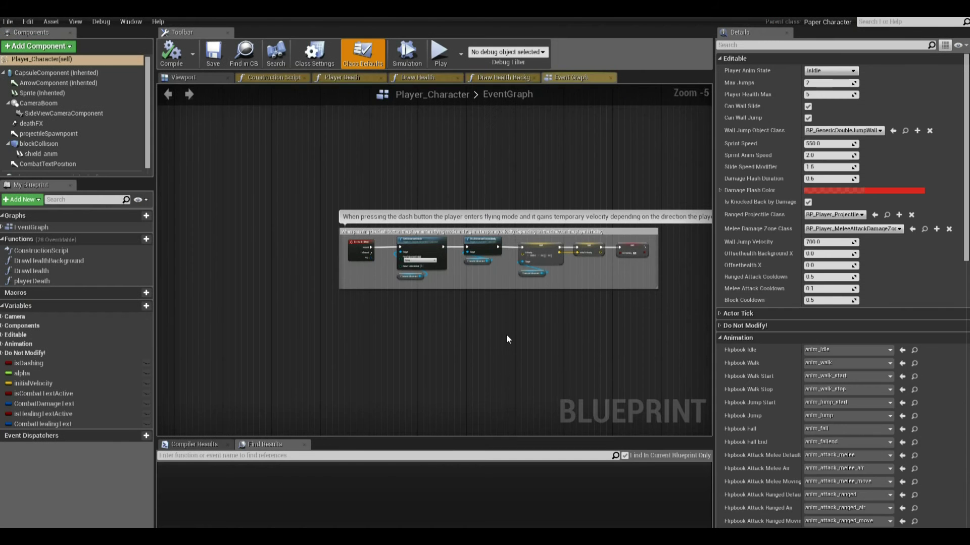
left_click(188, 77)
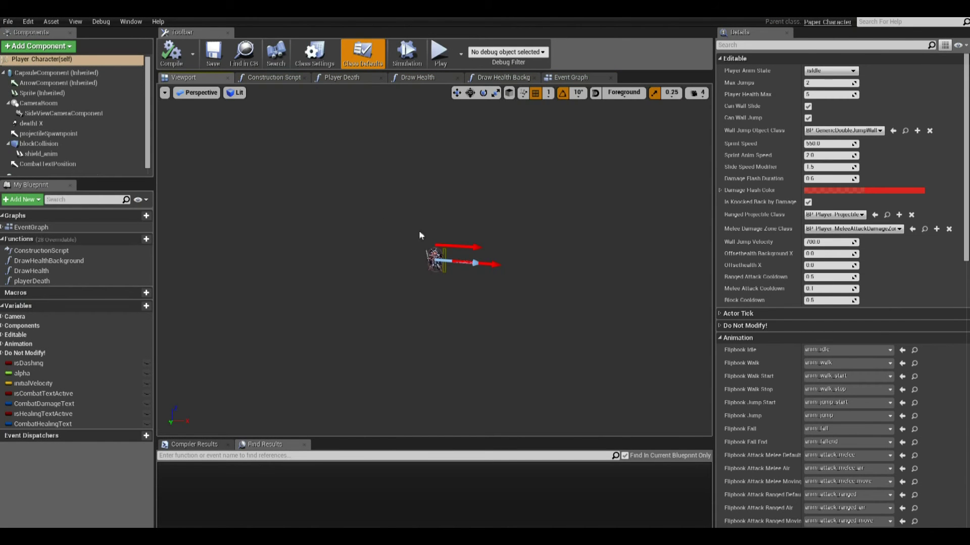
left_click(441, 254)
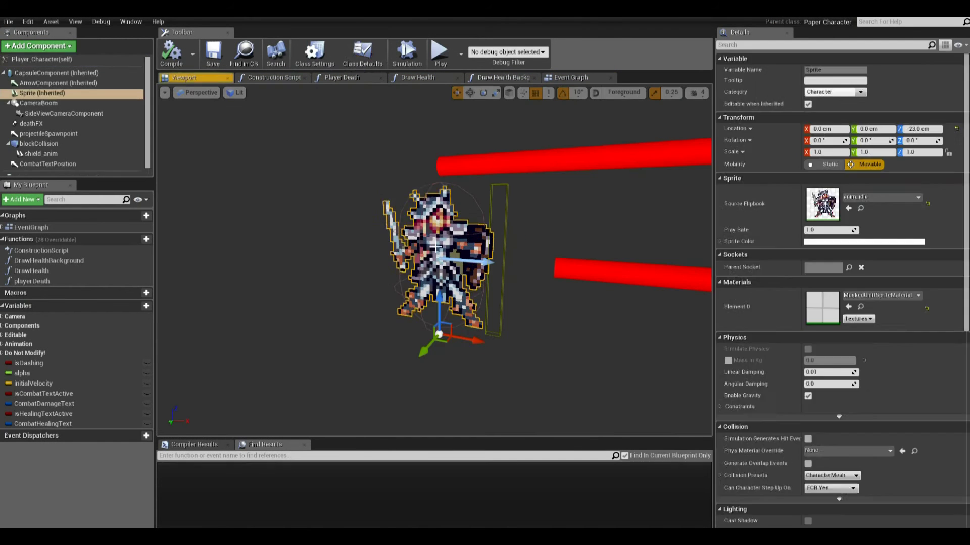
scroll(441, 253, "up", 3)
middle_click_drag(441, 253, 340, 237)
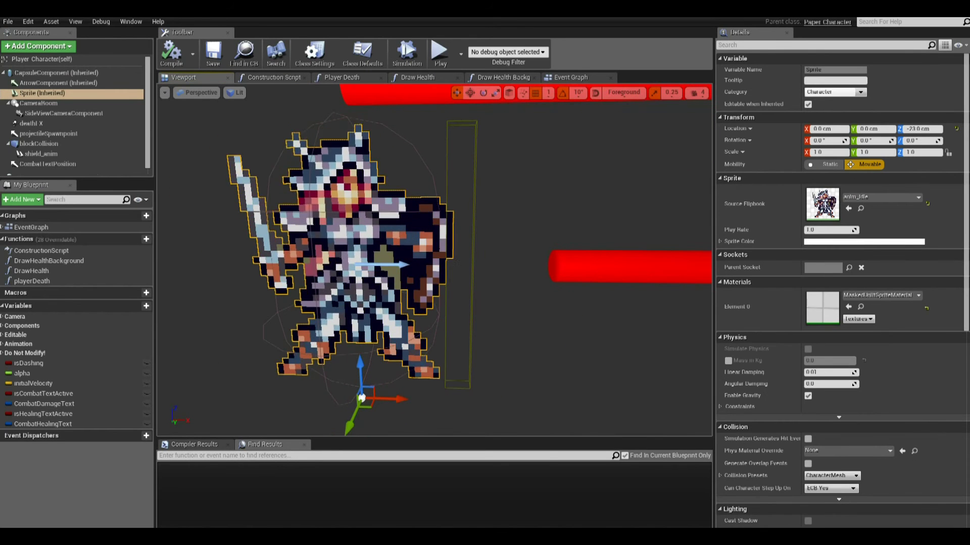
left_click(912, 196)
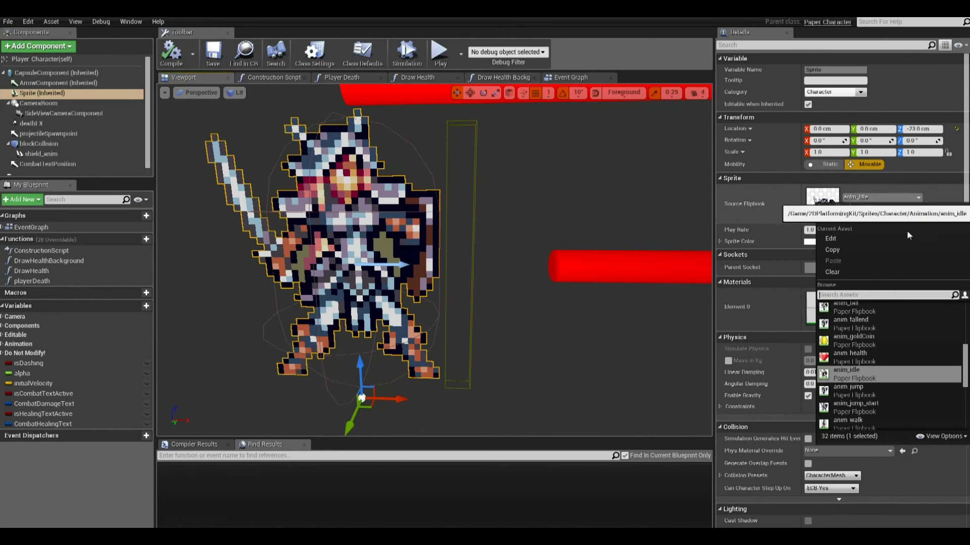
scroll(922, 384, "up", 2)
scroll(922, 384, "down", 5)
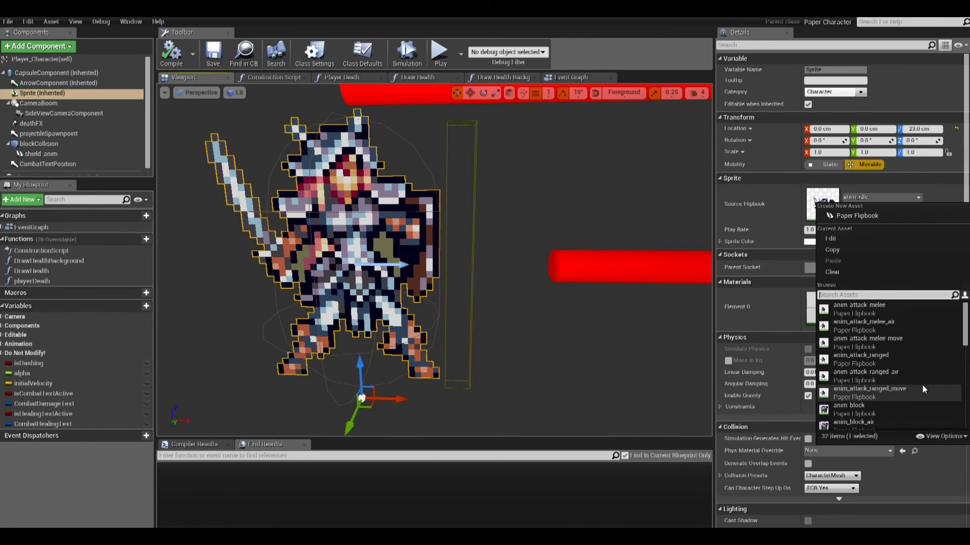
scroll(922, 384, "down", 3)
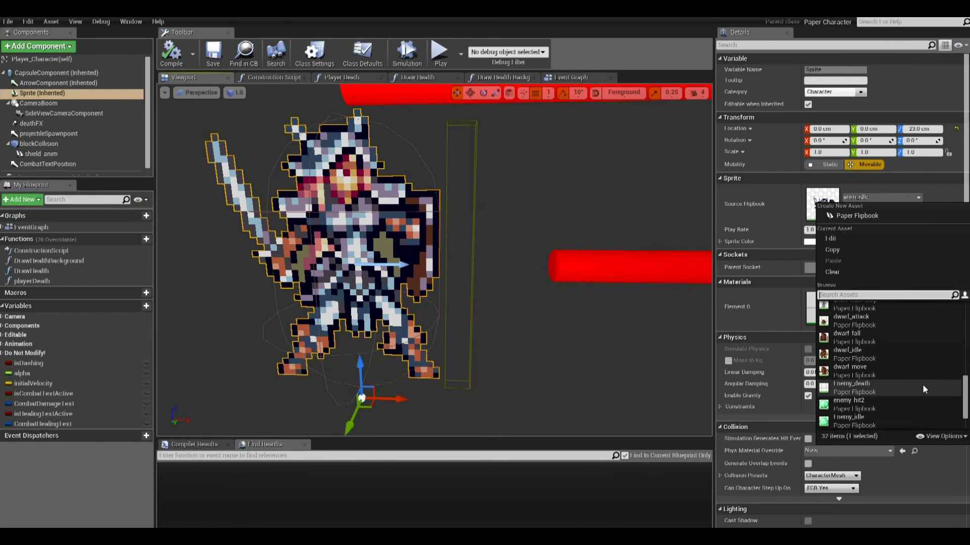
left_click(887, 346)
scroll(496, 254, "down", 5)
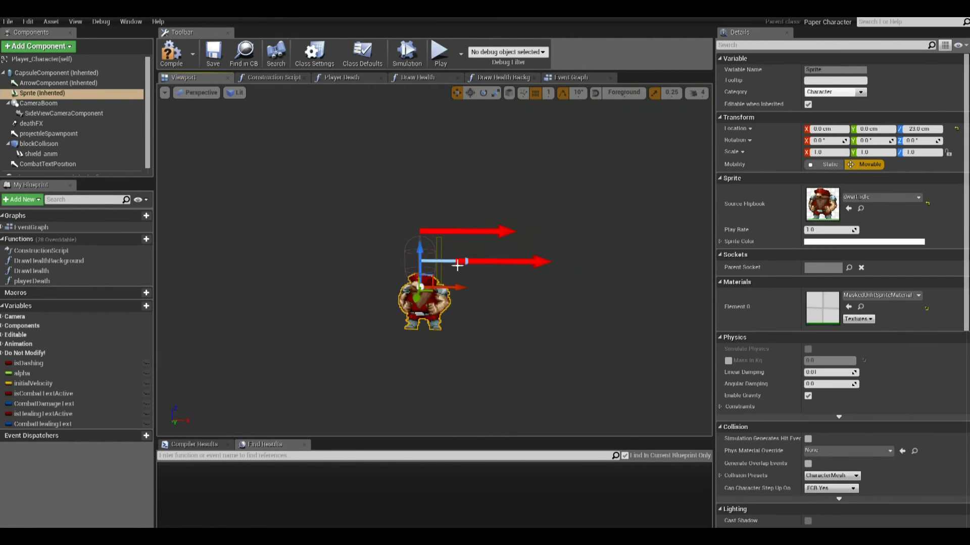
Raise the dwarf sprite to Z location 18.0
scroll(458, 265, "up", 2)
left_click_drag(410, 276, 405, 193)
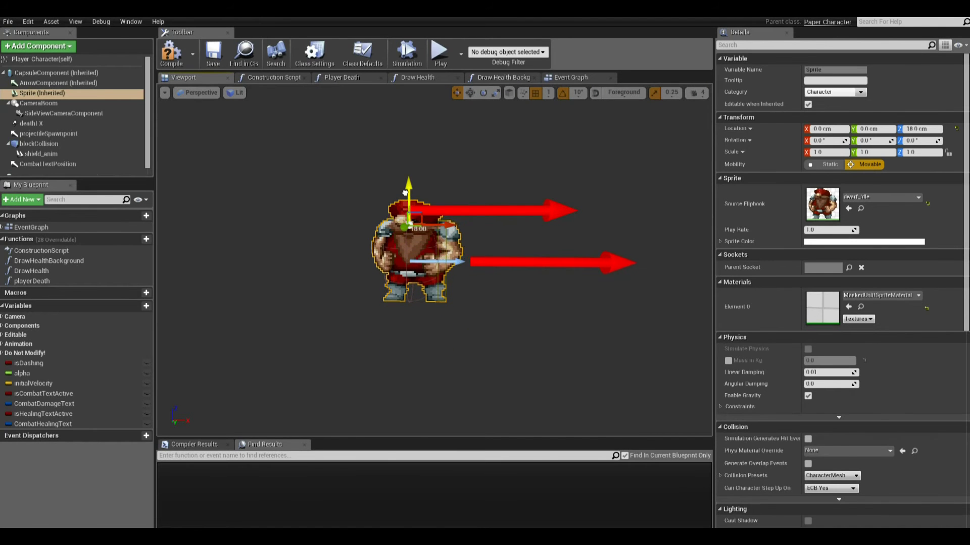
scroll(446, 239, "up", 4)
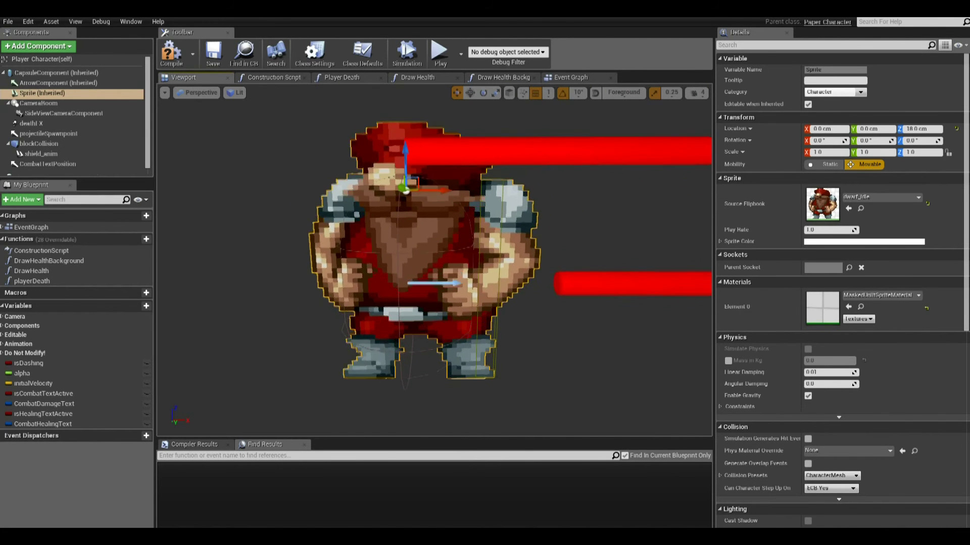
Set the sprite's Z rotation to 90 so the dwarf faces the other way, then nudge it to X -5.0 cm
left_click(911, 140)
type("90")
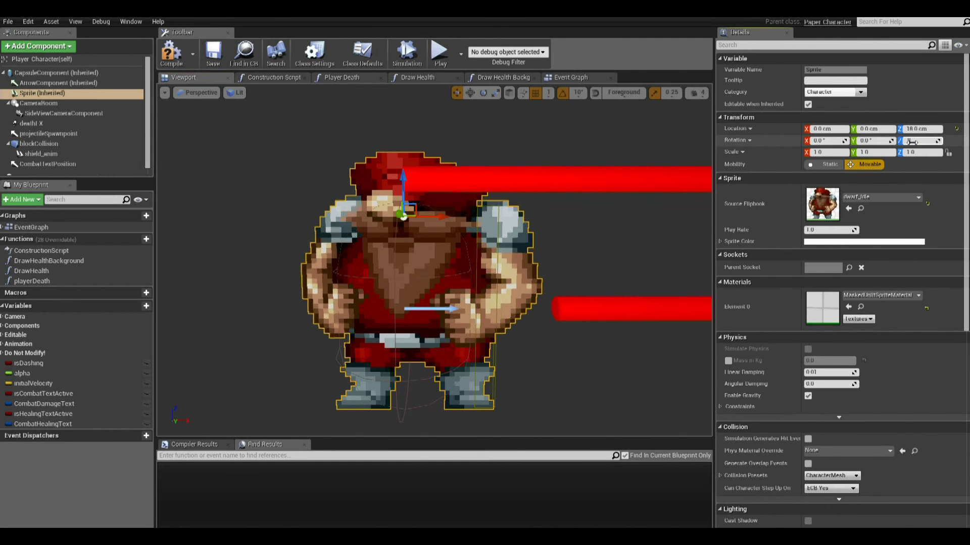
key("Return")
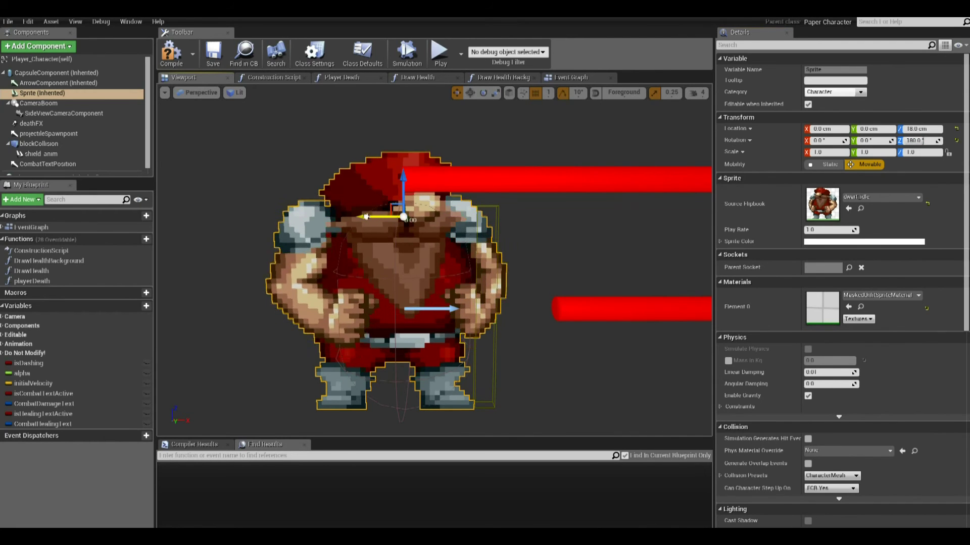
left_click_drag(365, 217, 361, 217)
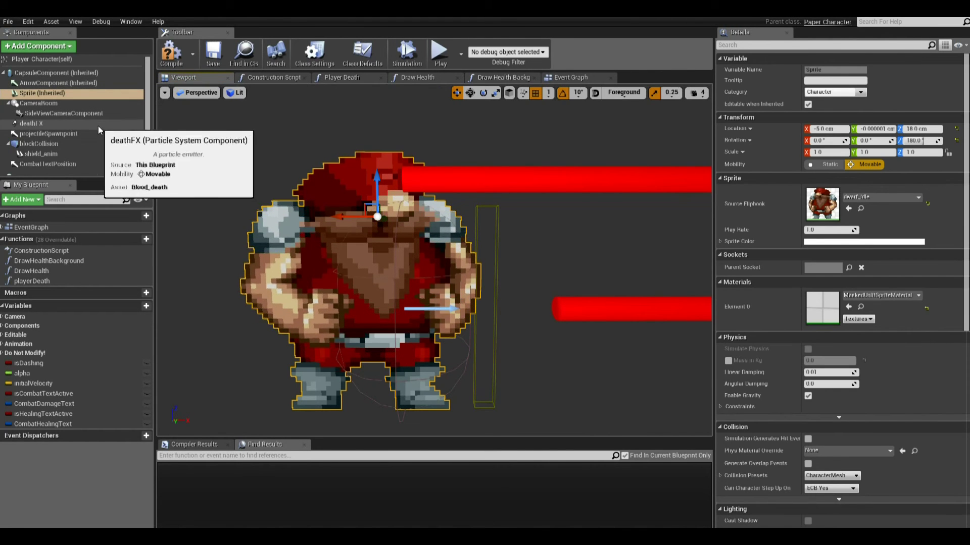
Inspect the blockCollision box and capsule collision settings, framing the dwarf in the viewport
left_click(96, 144)
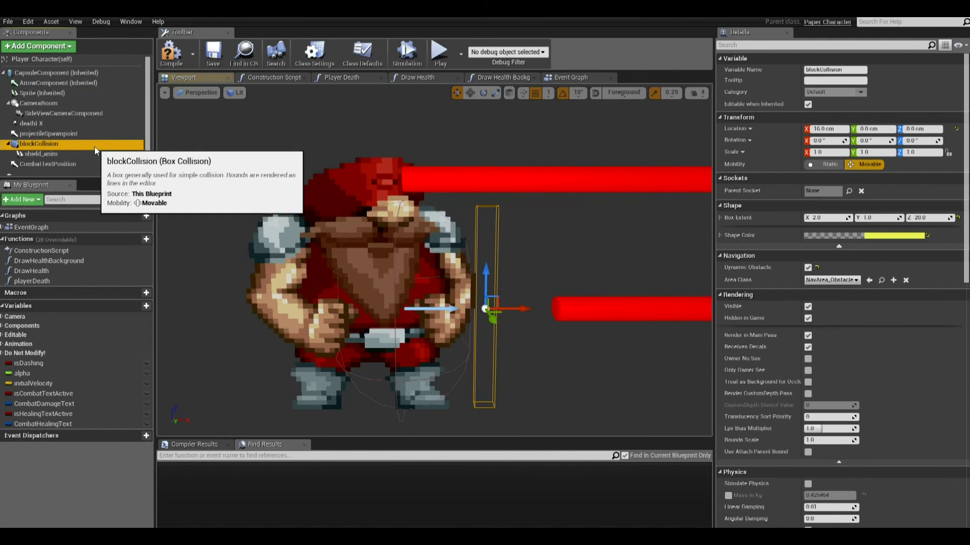
left_click(96, 74)
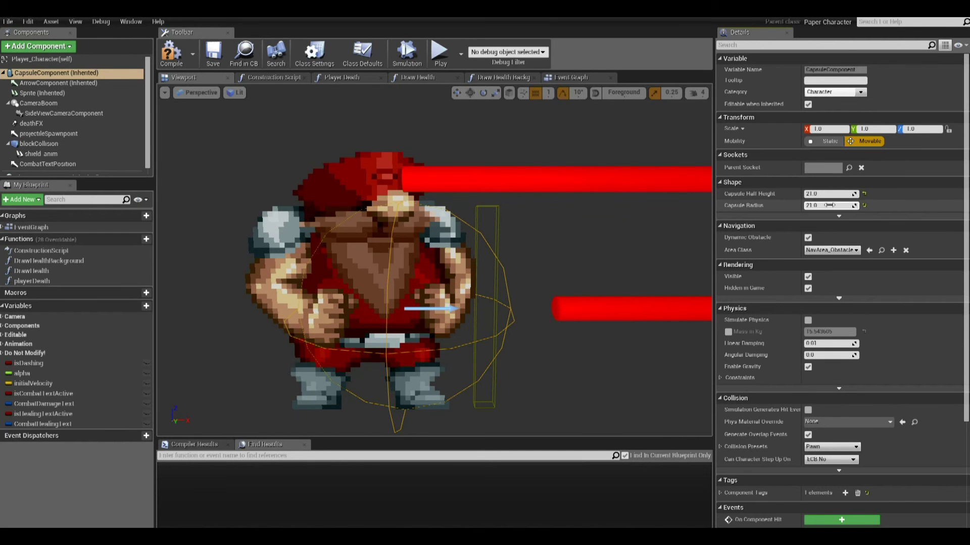
scroll(342, 138, "up", 1)
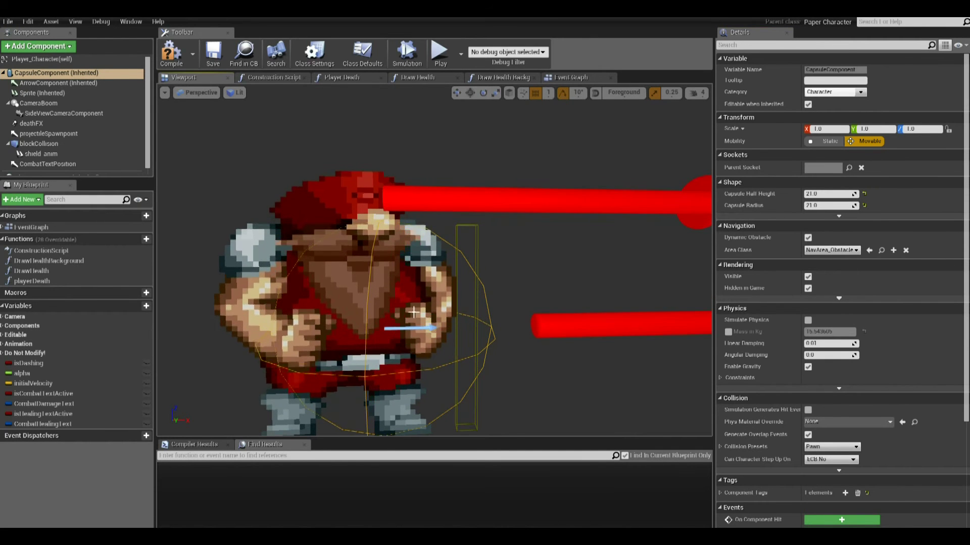
middle_click_drag(413, 312, 413, 272)
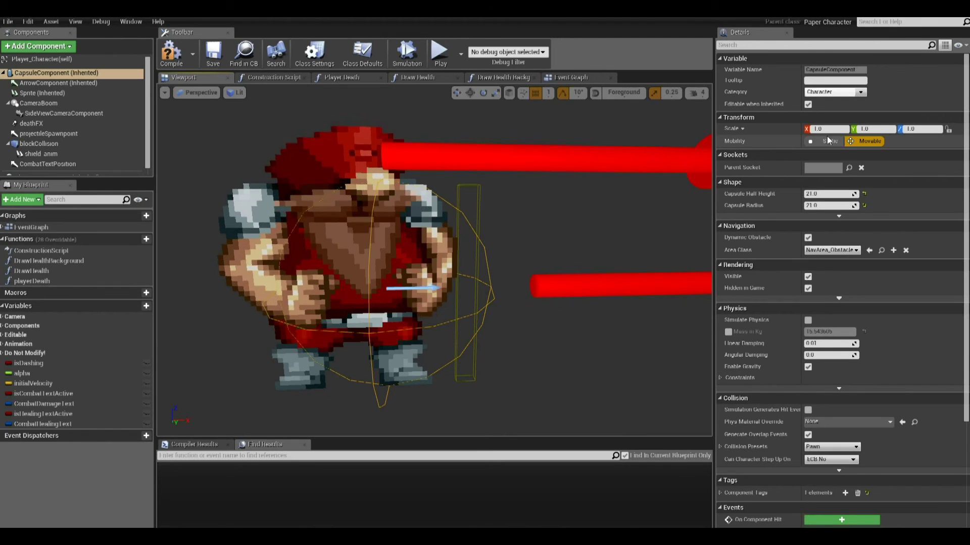
scroll(437, 260, "down", 4)
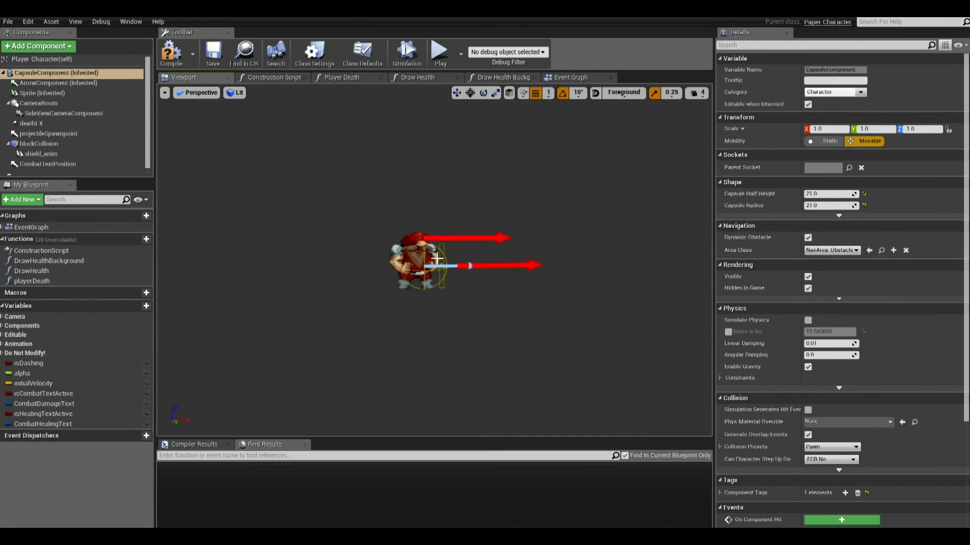
scroll(436, 259, "up", 1)
middle_click_drag(452, 290, 475, 304)
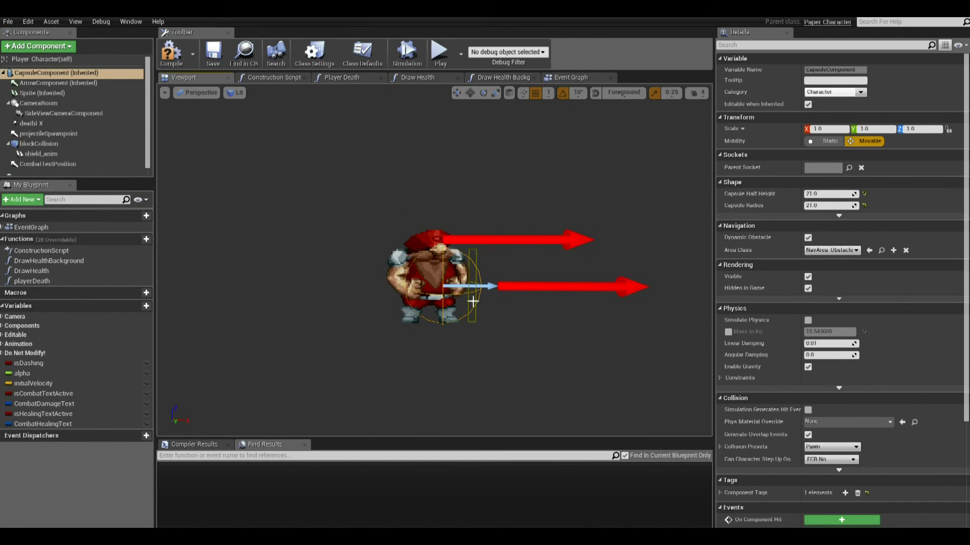
scroll(462, 297, "up", 5)
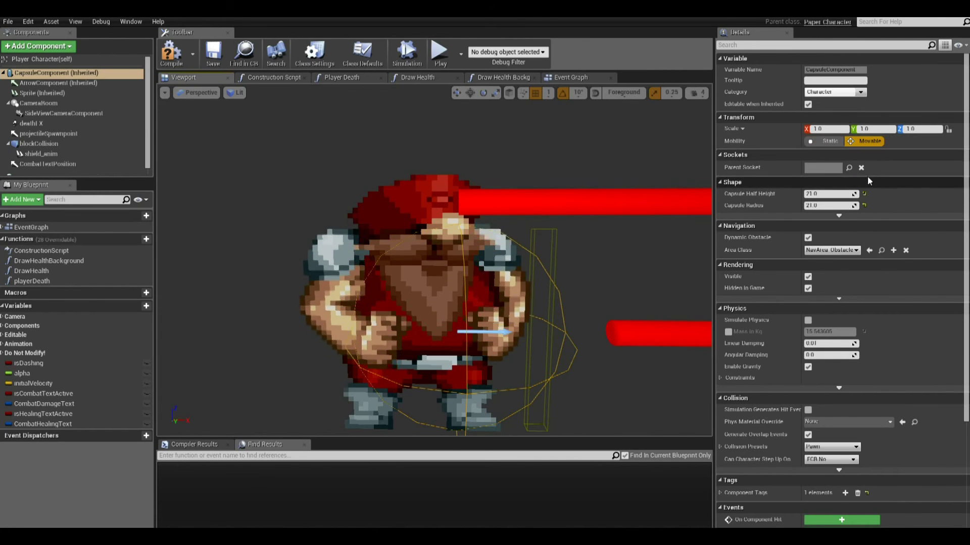
scroll(875, 216, "down", 10)
scroll(875, 216, "up", 10)
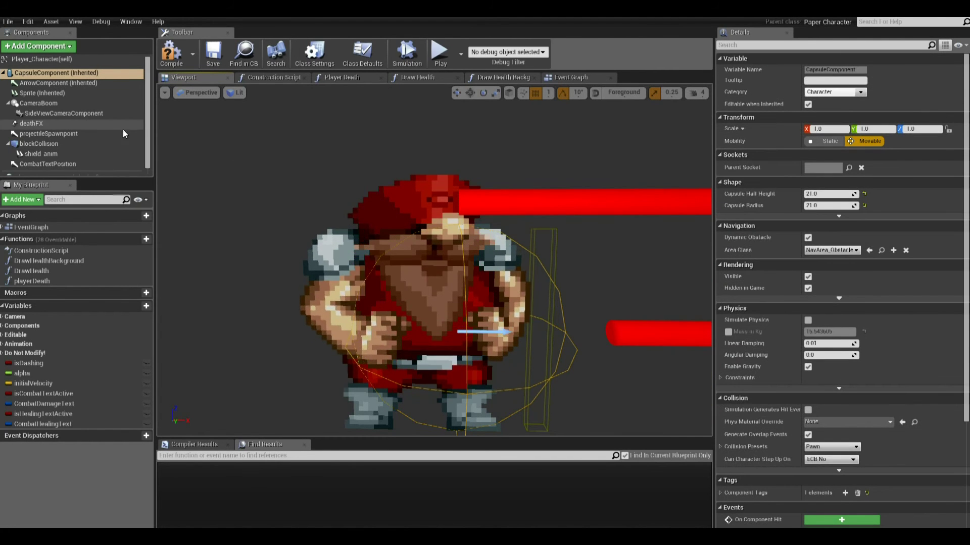
scroll(448, 250, "down", 6)
scroll(448, 250, "up", 6)
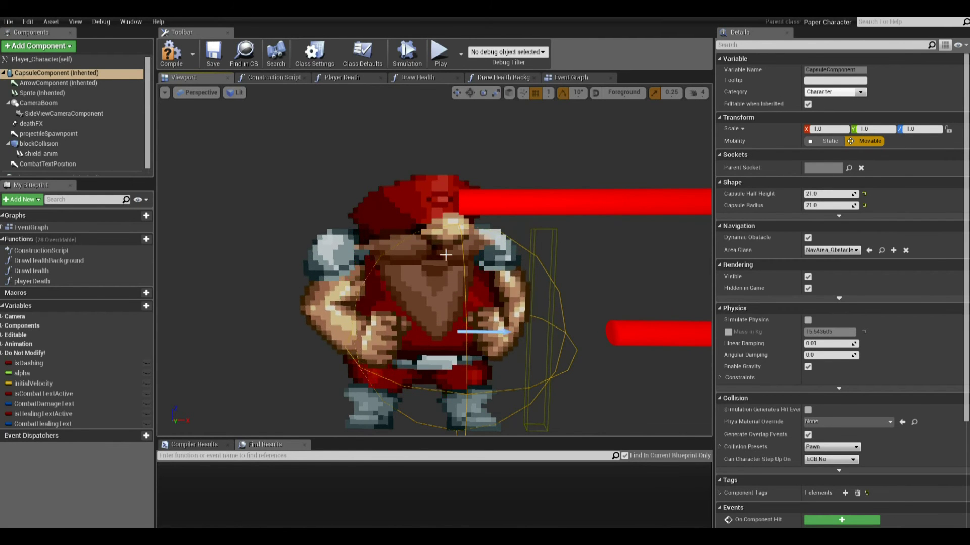
Move the sprite to X 1.0, blockCollision to X 23.0 and CombatTextPosition to X 3.0 cm
left_click(449, 265)
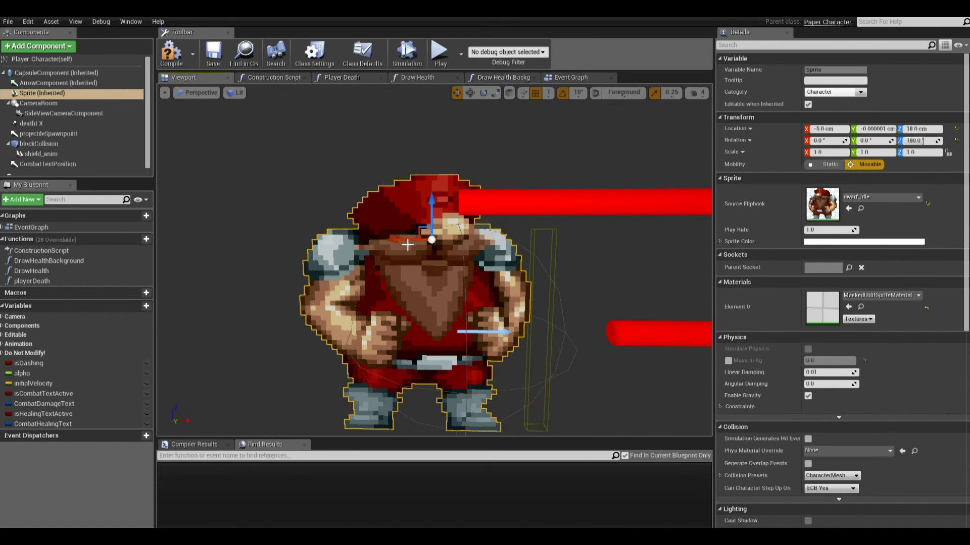
left_click_drag(407, 240, 431, 240)
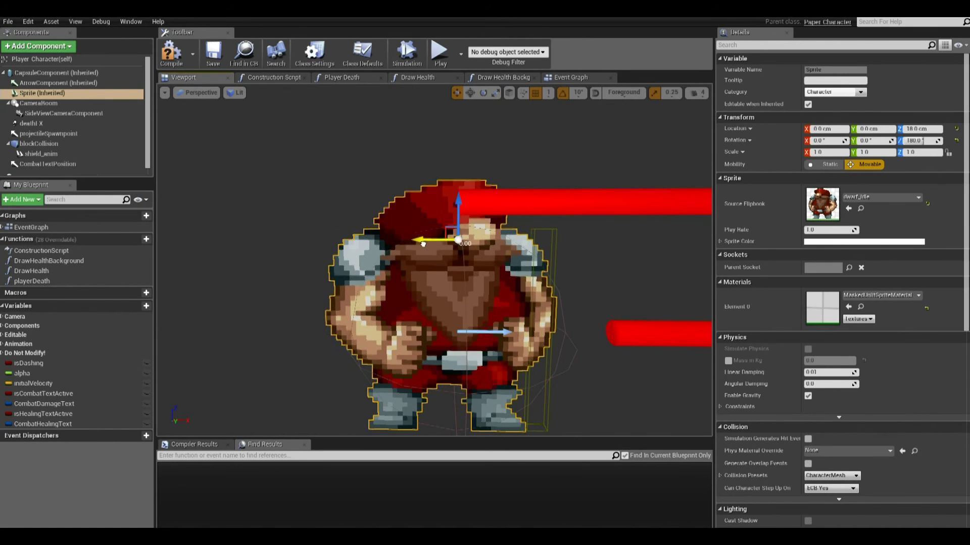
left_click(551, 235)
left_click_drag(578, 333, 613, 333)
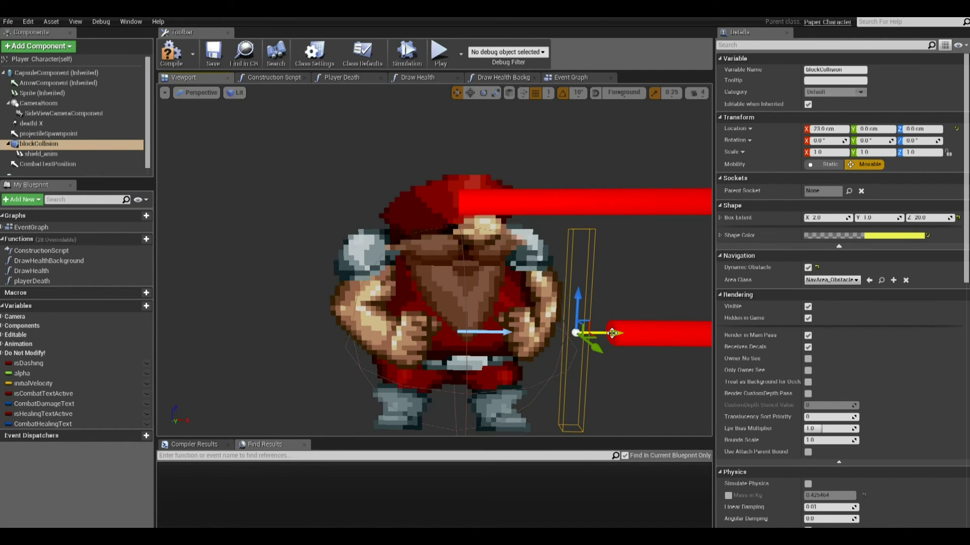
left_click(580, 197)
scroll(580, 197, "down", 4)
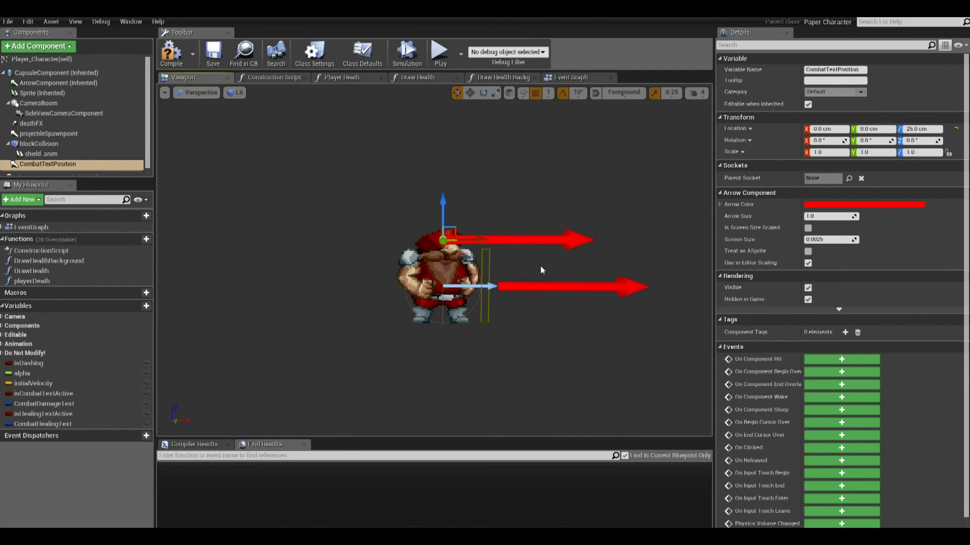
left_click_drag(467, 242, 474, 242)
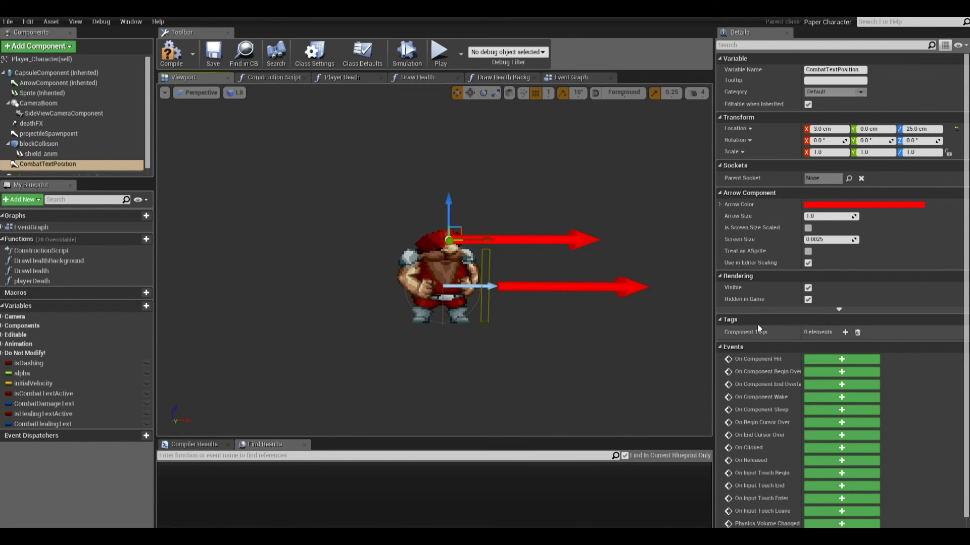
In the class defaults, set Flipbook Idle to dwarf_idle and Flipbook Walk to dwarf_move
left_click(68, 74)
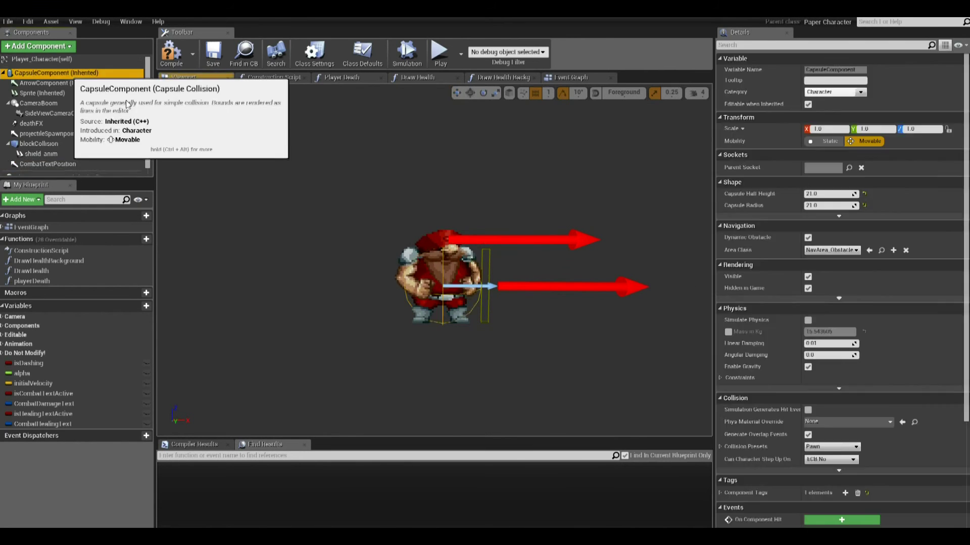
scroll(826, 238, "down", 3)
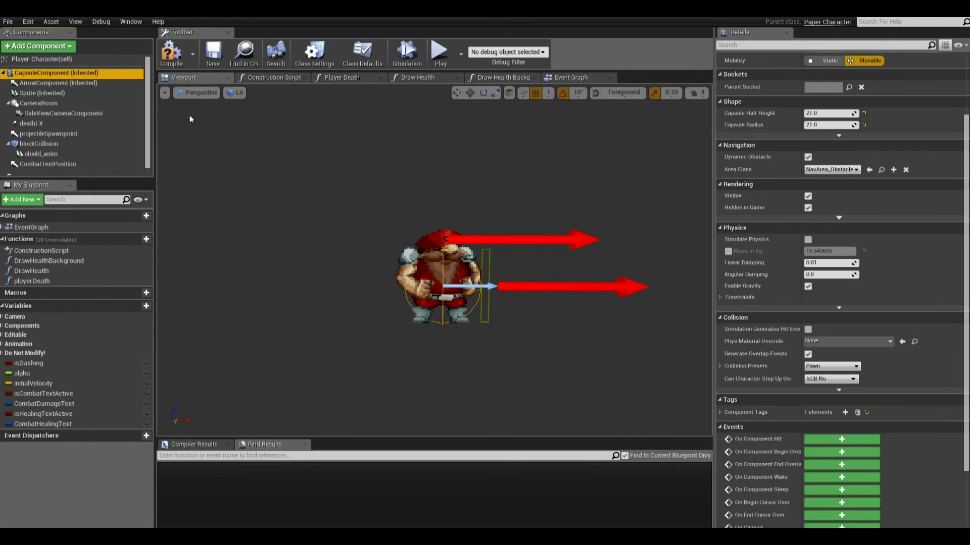
left_click(42, 59)
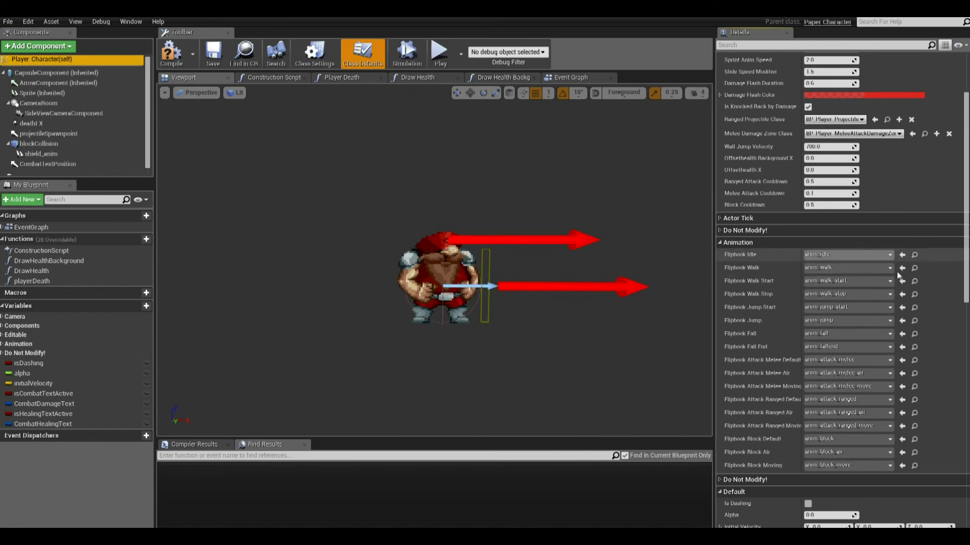
left_click(881, 256)
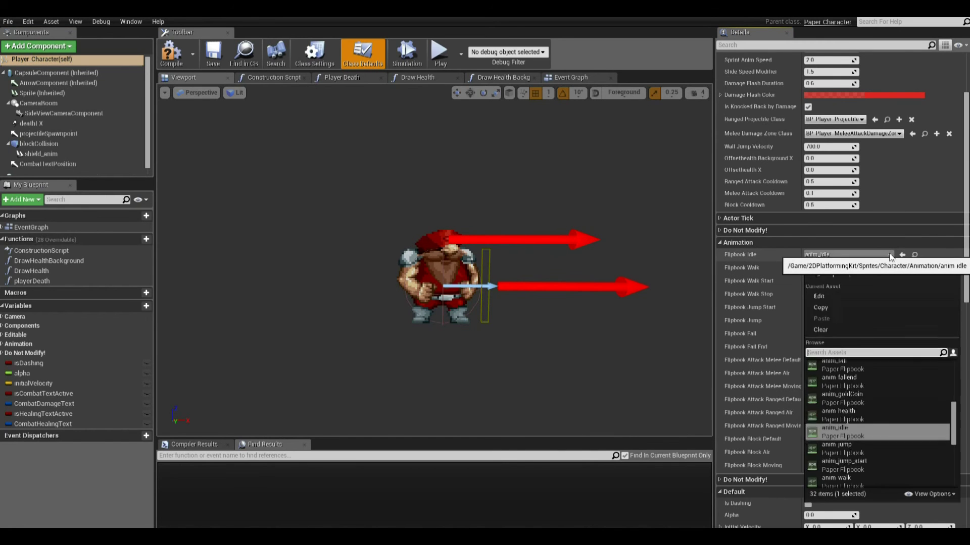
scroll(899, 445, "down", 3)
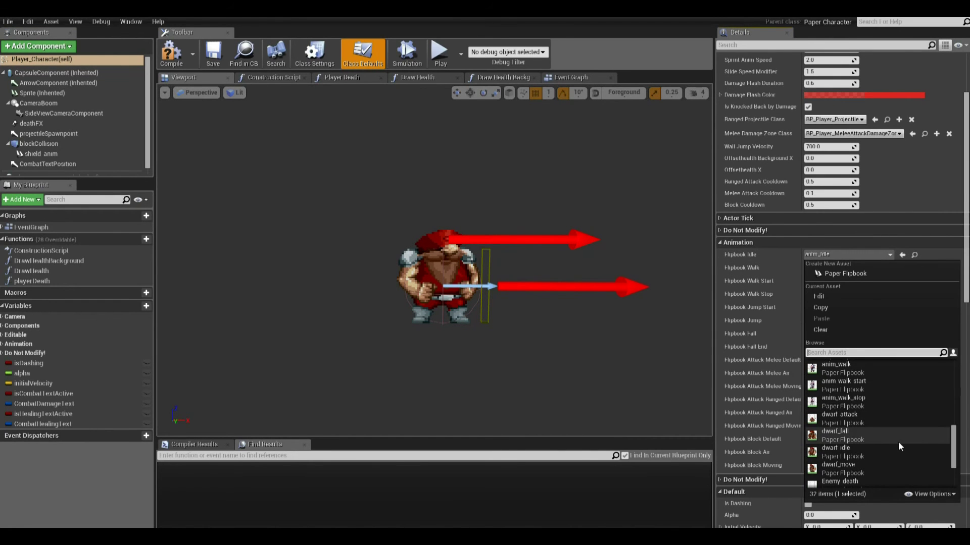
left_click(866, 450)
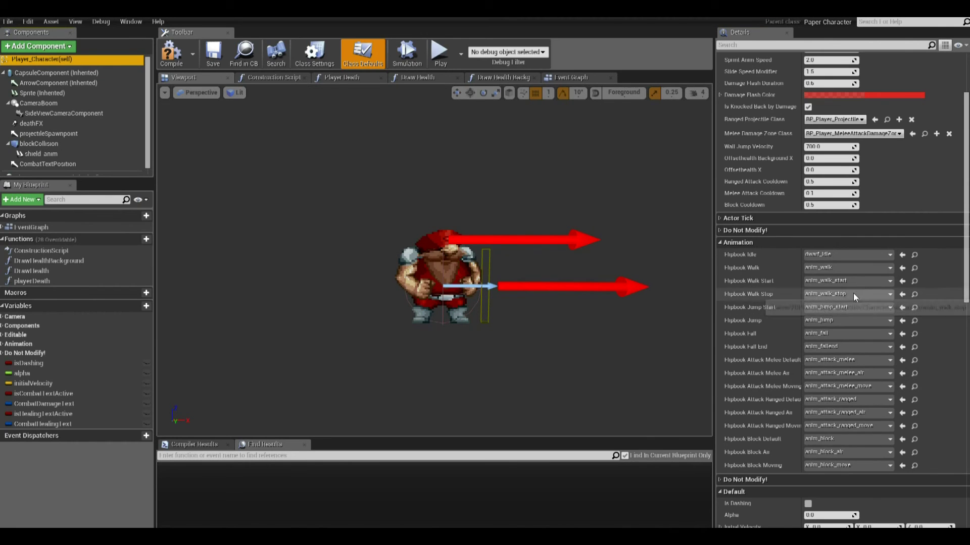
left_click(860, 266)
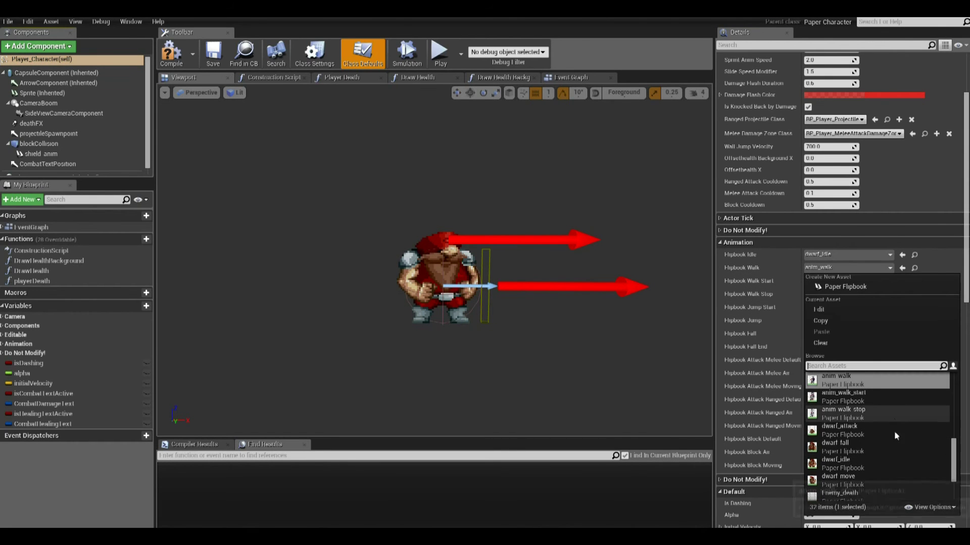
left_click(864, 481)
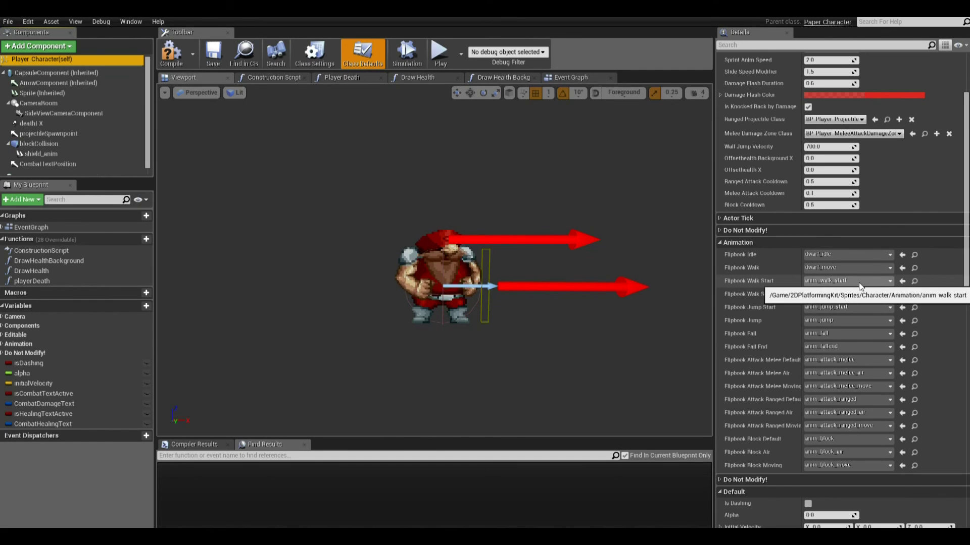
Clear Walk Start, Walk Stop and Jump Start flipbooks to None, and set Flipbook Jump to dwarf_fall
left_click(876, 282)
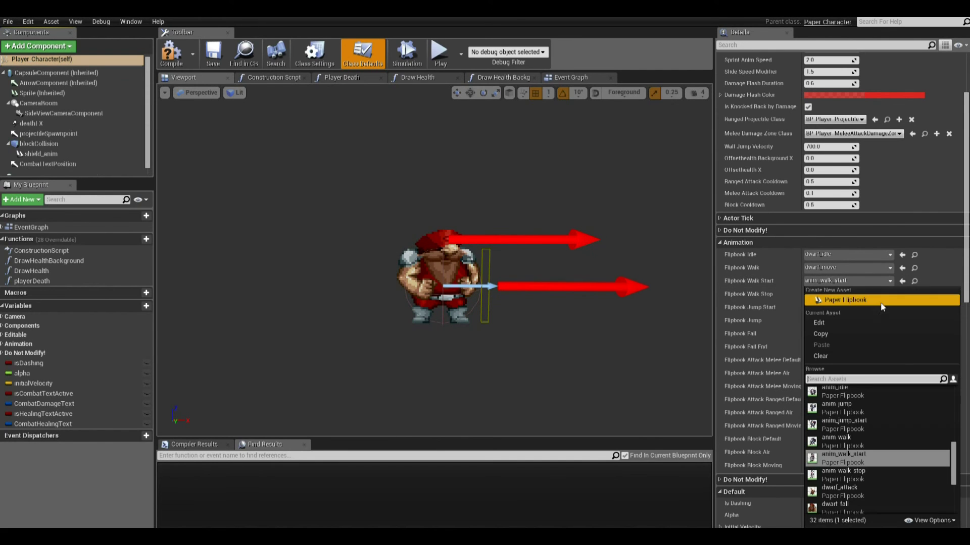
left_click(864, 361)
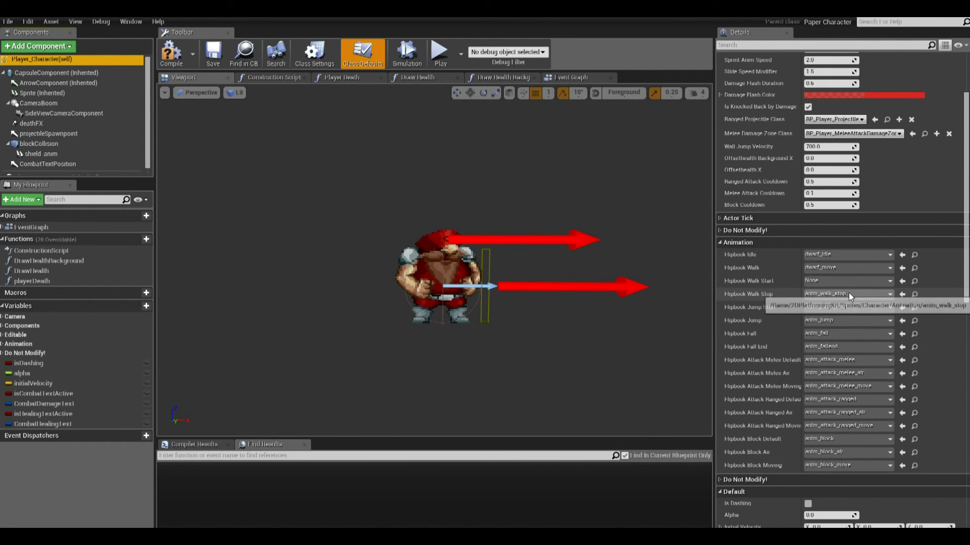
left_click(848, 293)
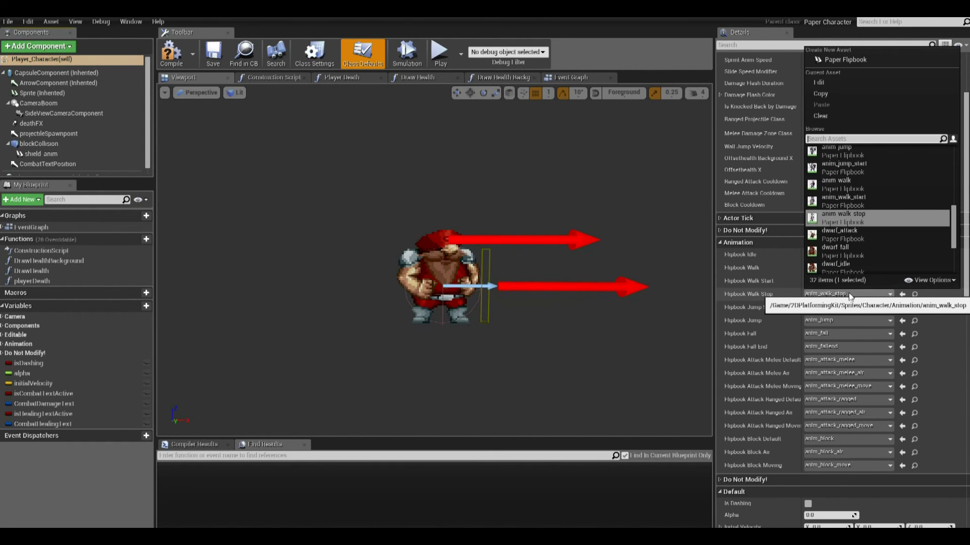
left_click(829, 119)
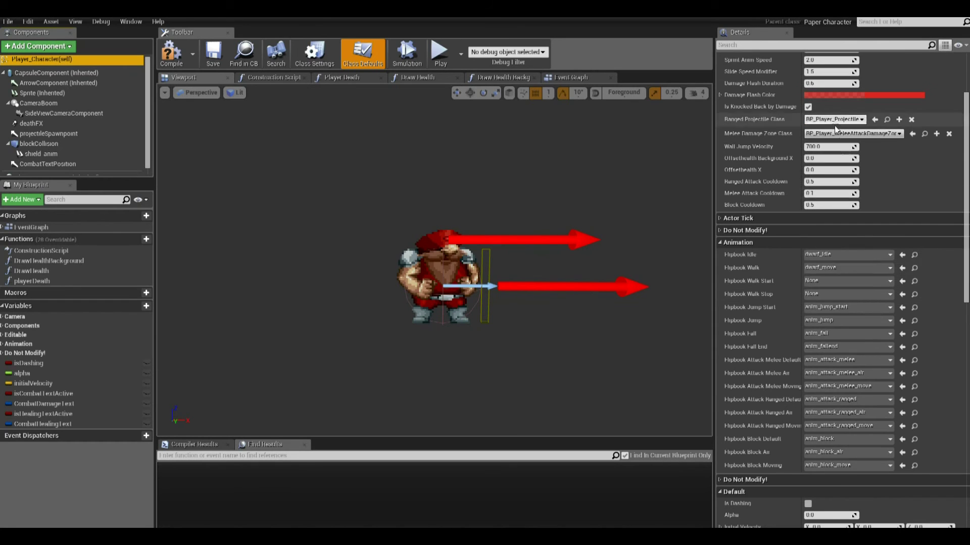
left_click(854, 312)
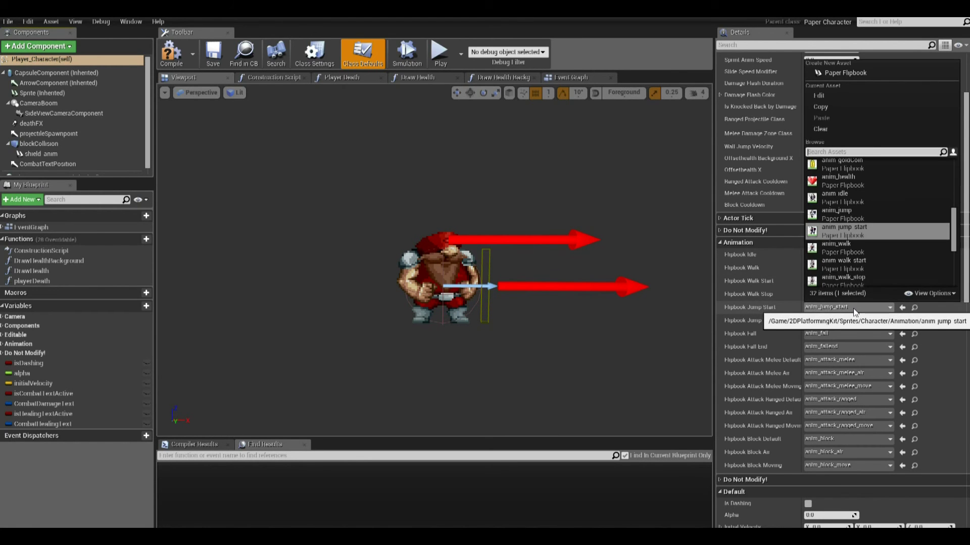
scroll(863, 253, "down", 4)
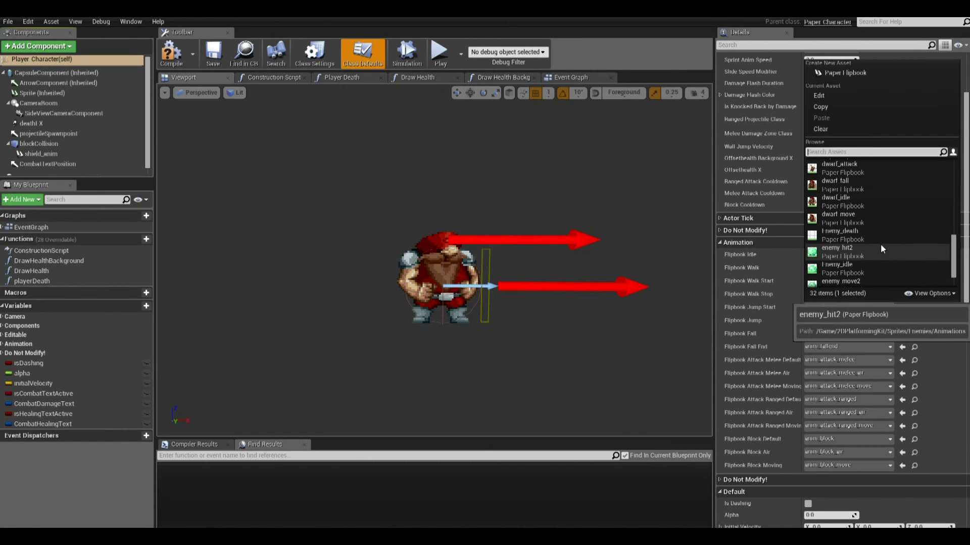
left_click(842, 127)
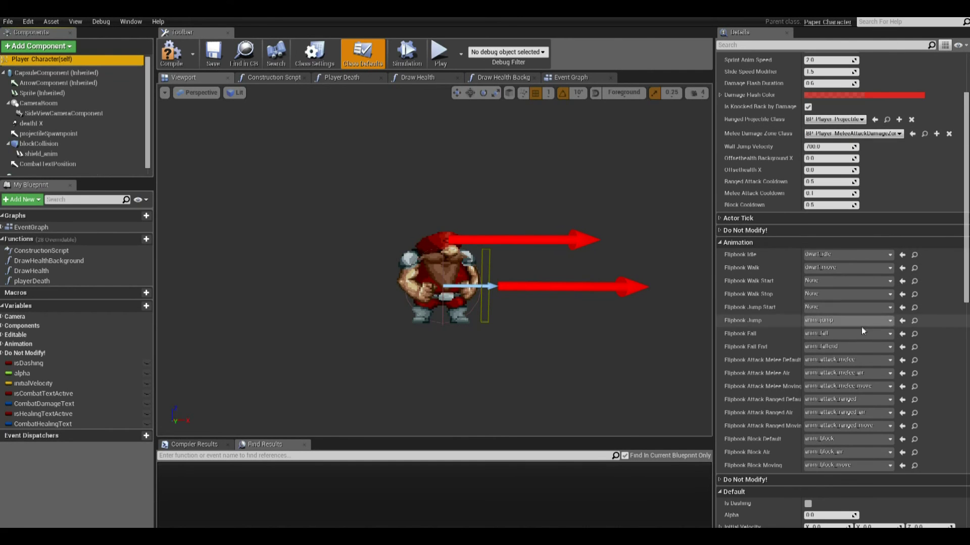
left_click(840, 320)
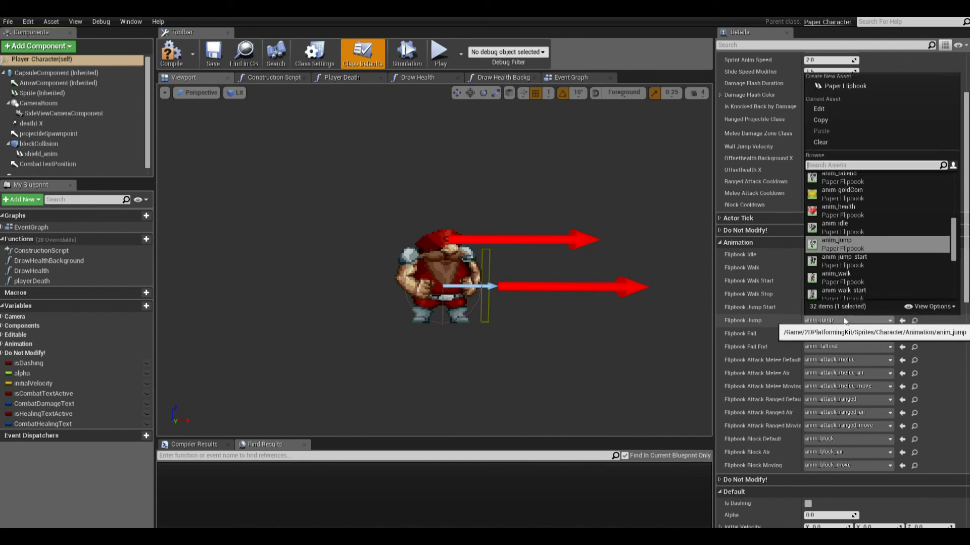
scroll(868, 228, "down", 5)
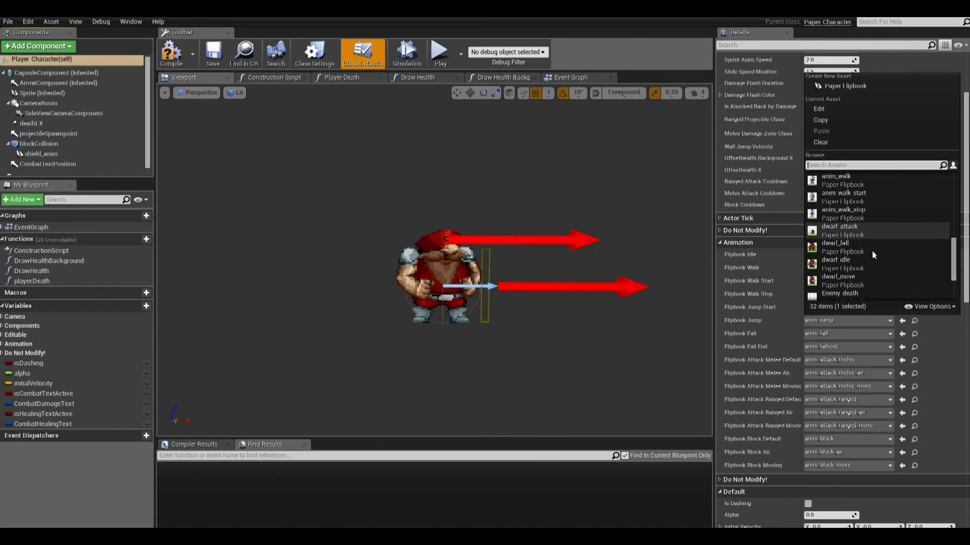
left_click(874, 249)
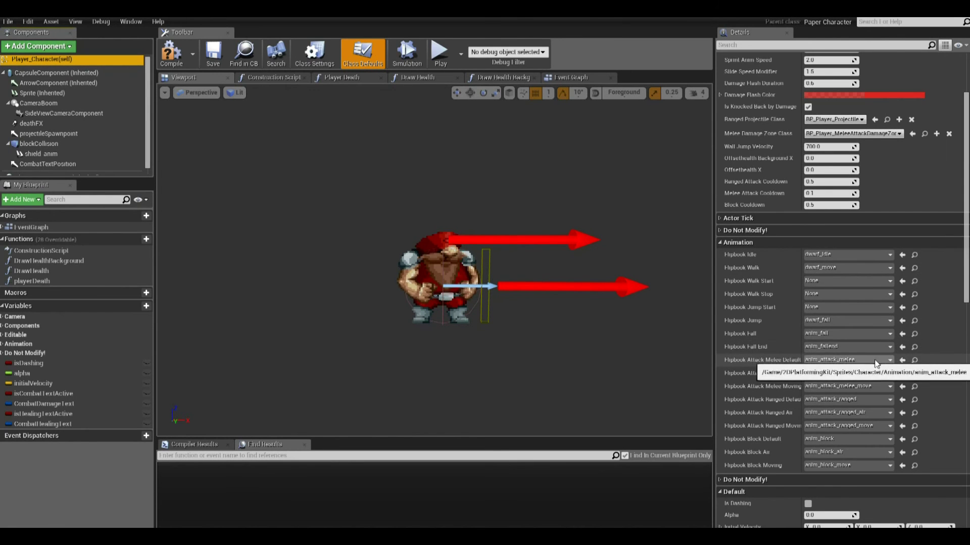
left_click(868, 339)
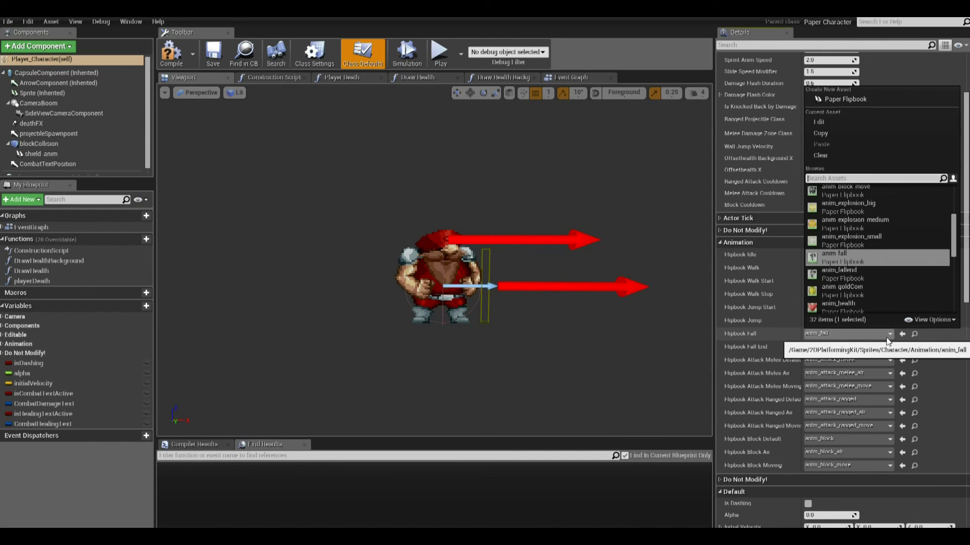
scroll(878, 287, "down", 2)
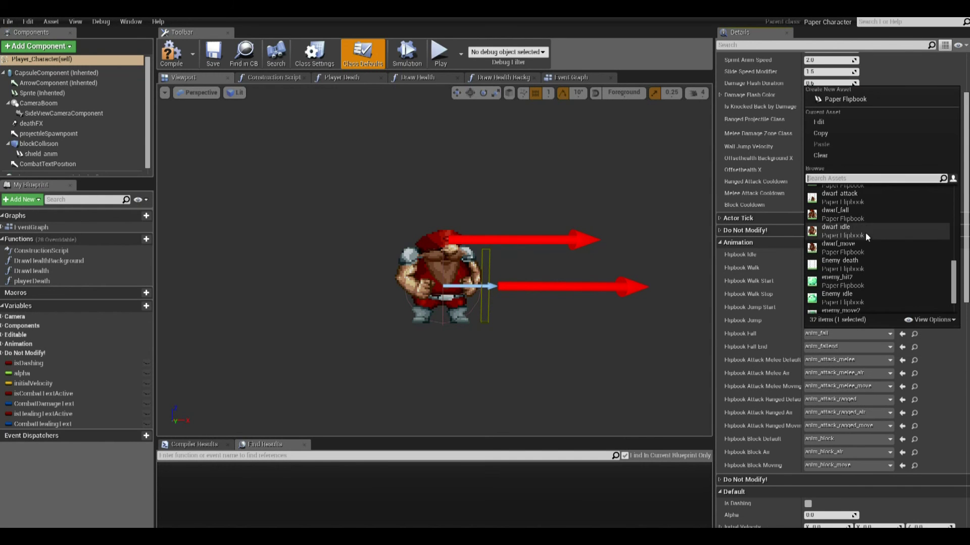
Set Flipbook Fall to dwarf_fall and clear Flipbook Fall End to None
left_click(868, 210)
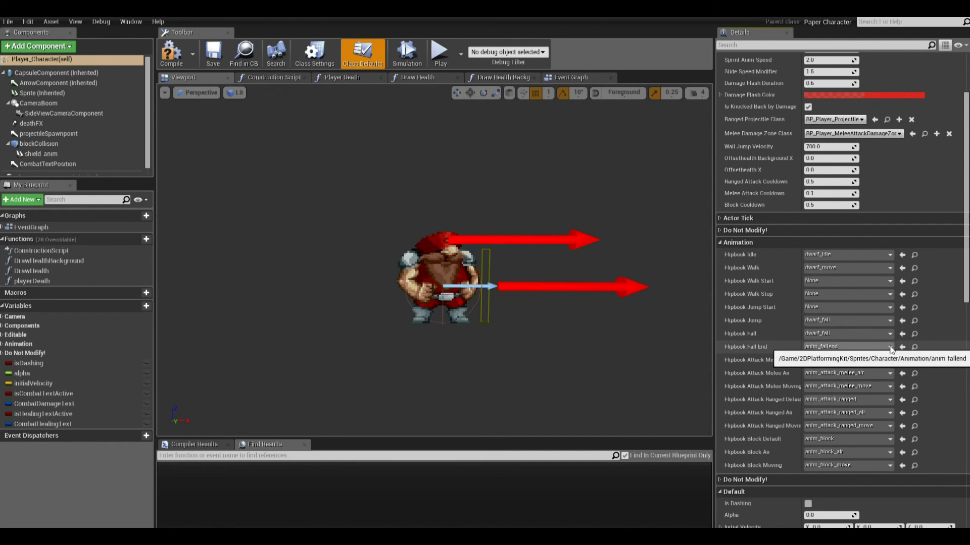
left_click(854, 347)
left_click(838, 167)
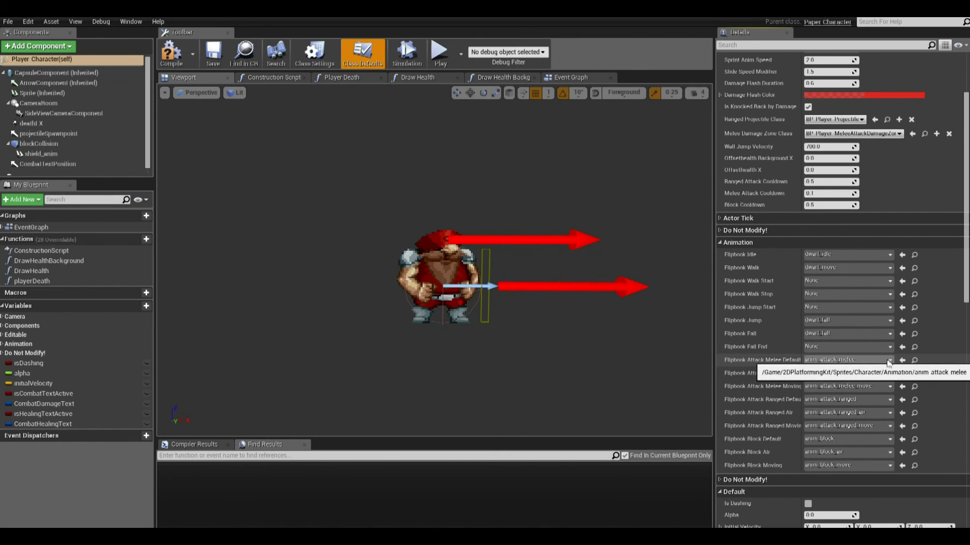
Set Flipbook Attack Melee Default to dwarf_attack and compile the Player_Character blueprint
left_click(862, 361)
scroll(874, 286, "down", 4)
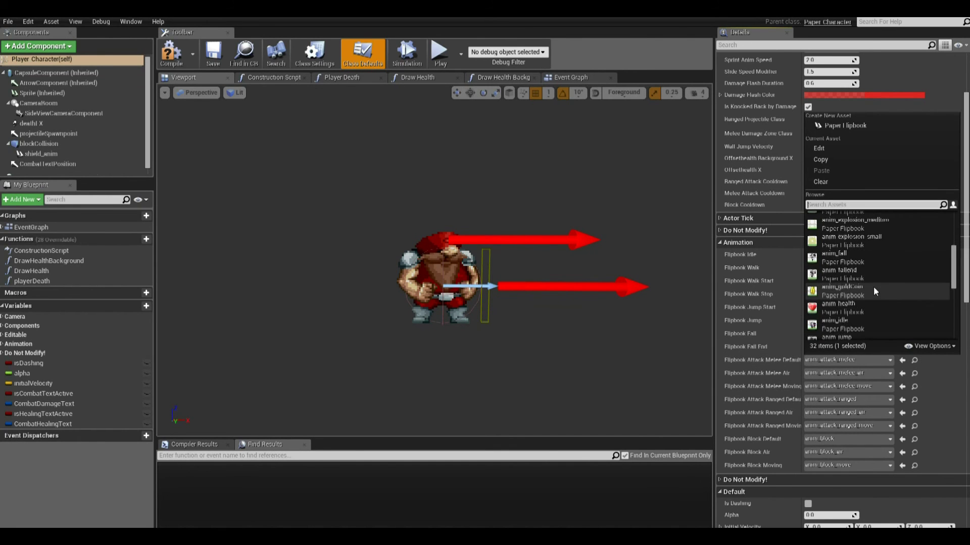
scroll(873, 287, "down", 5)
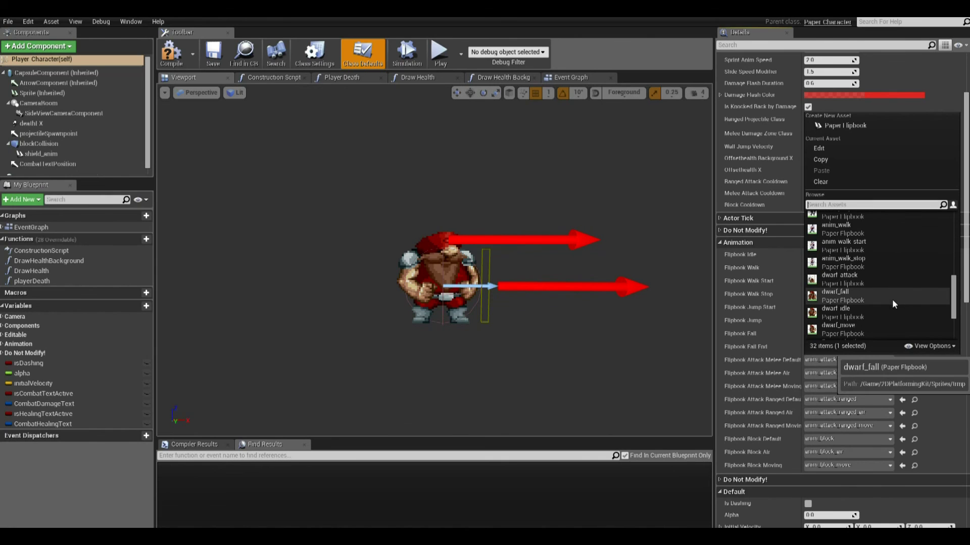
scroll(880, 309, "down", 1)
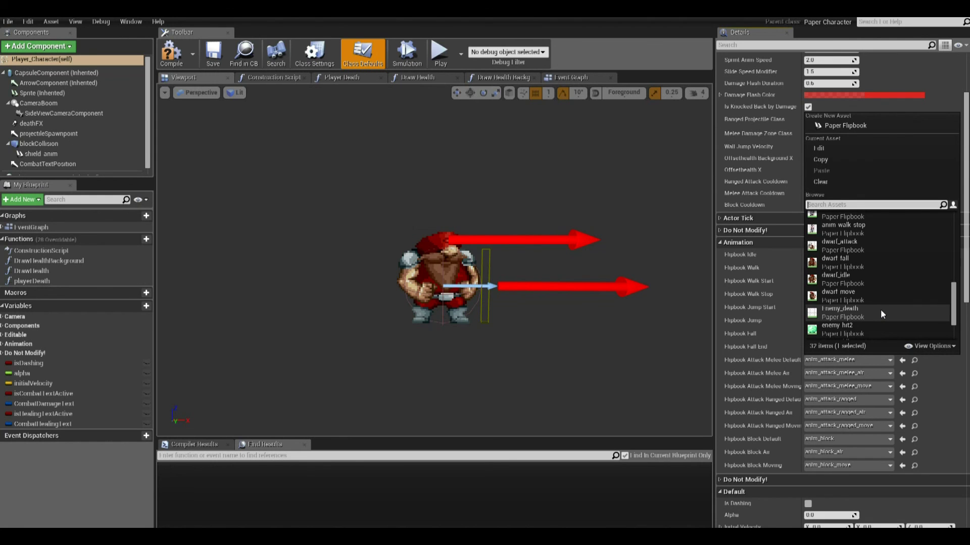
left_click(851, 239)
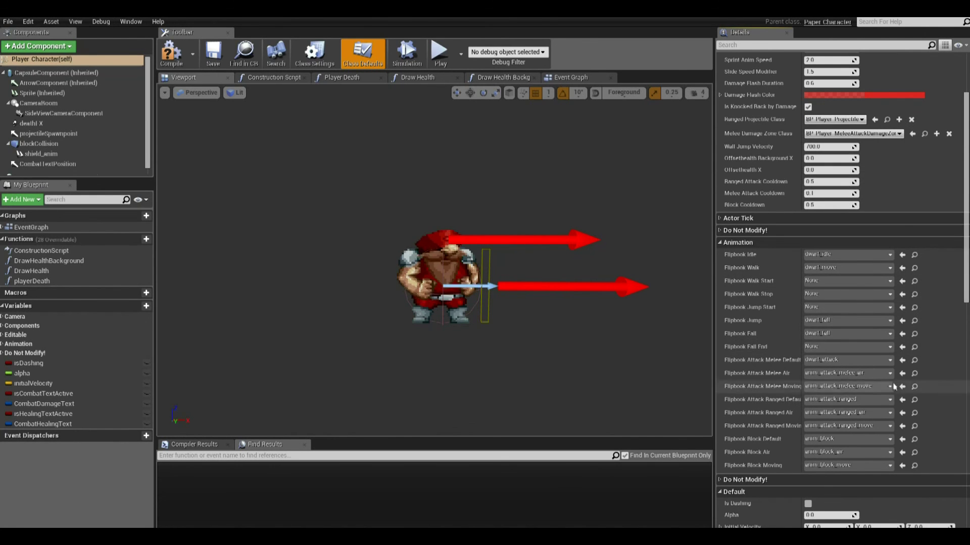
scroll(873, 399, "down", 1)
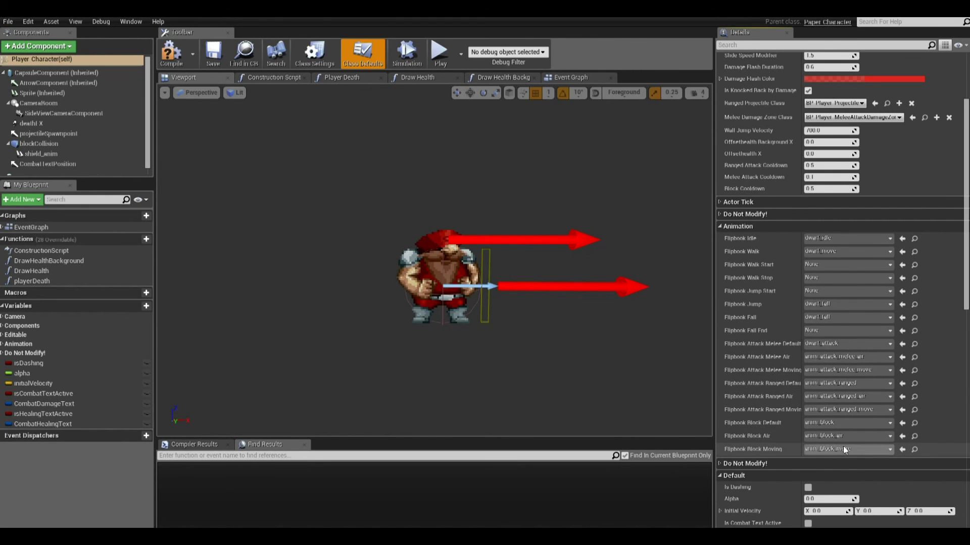
left_click(176, 67)
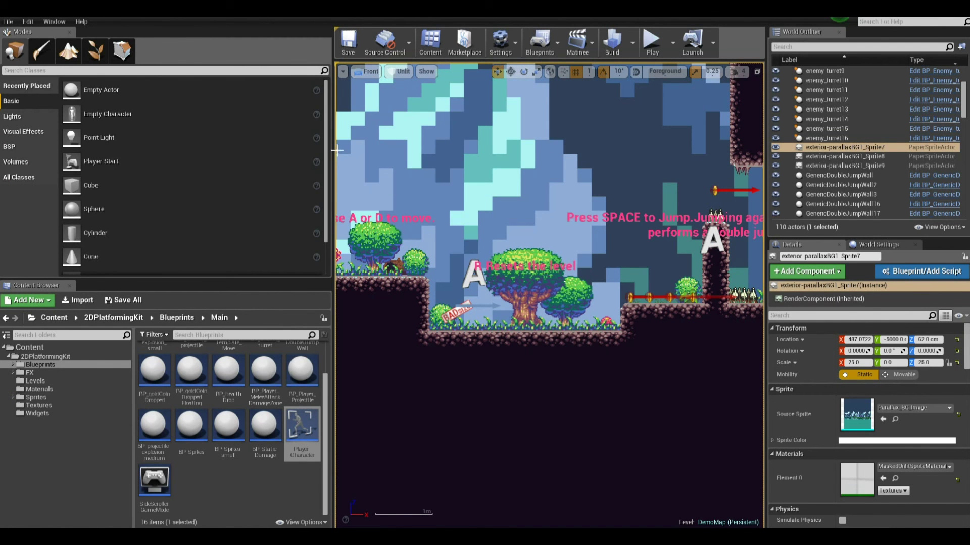
Drag the splitter left to collapse the side panels and widen the DemoMap viewport
left_click_drag(334, 150, 22, 150)
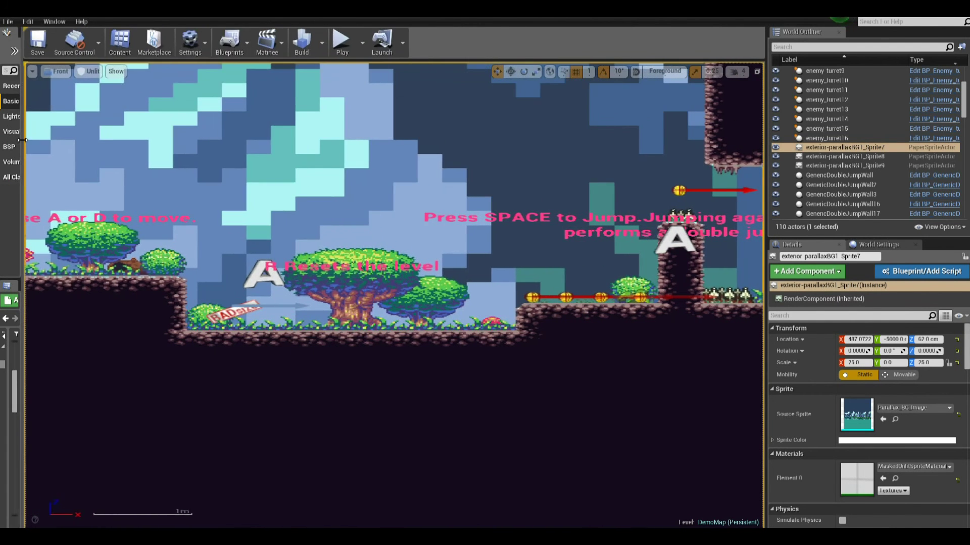
Start playing the demo level and run the dwarf back and forth with A and D
left_click(341, 41)
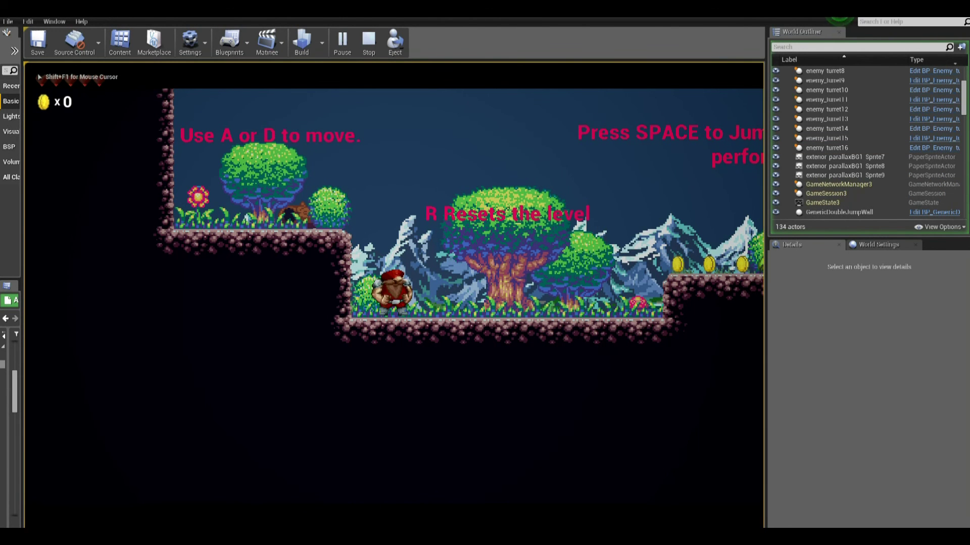
key("d")
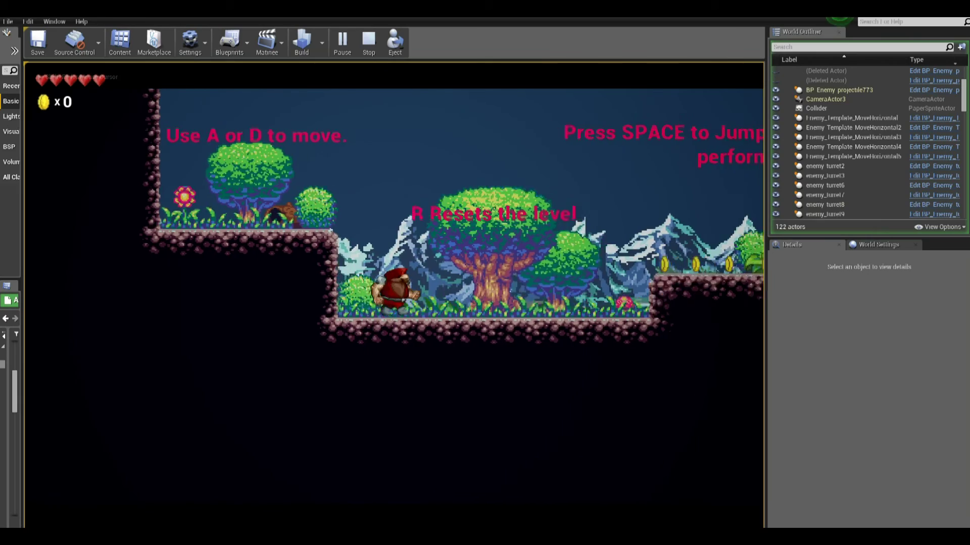
key("a")
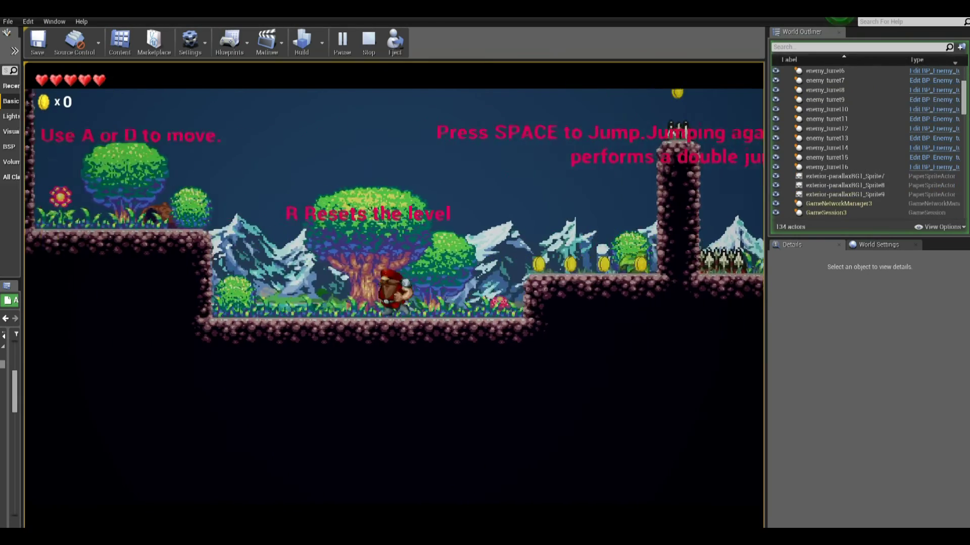
key("d")
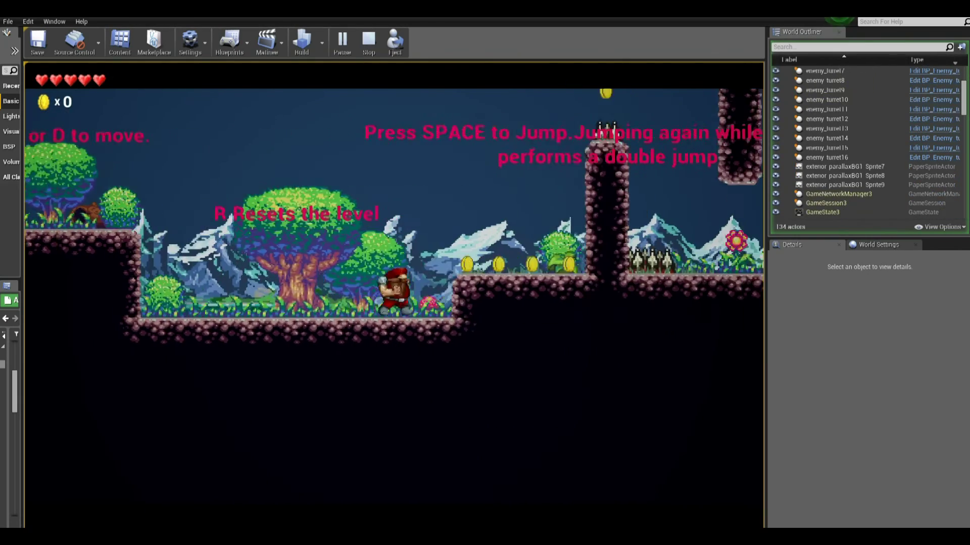
key("a")
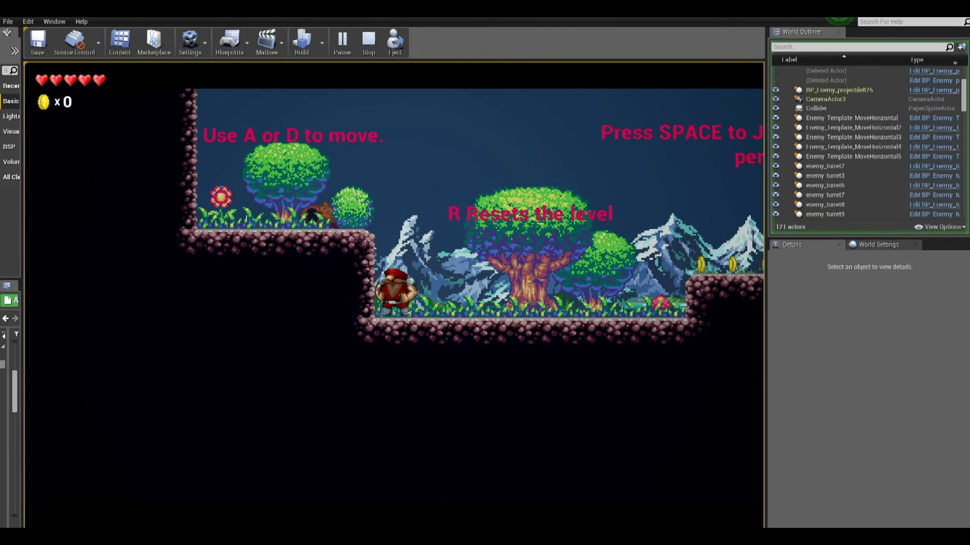
key("d")
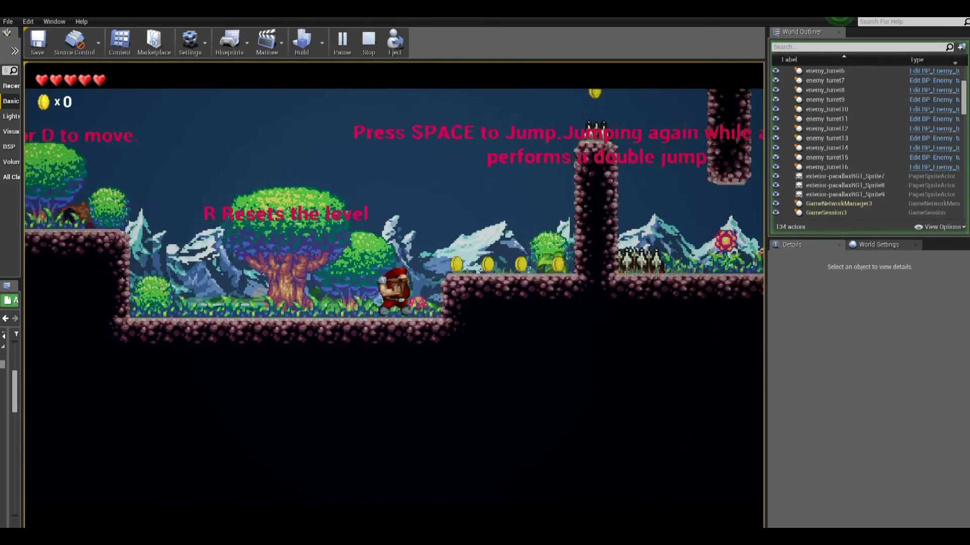
key("a")
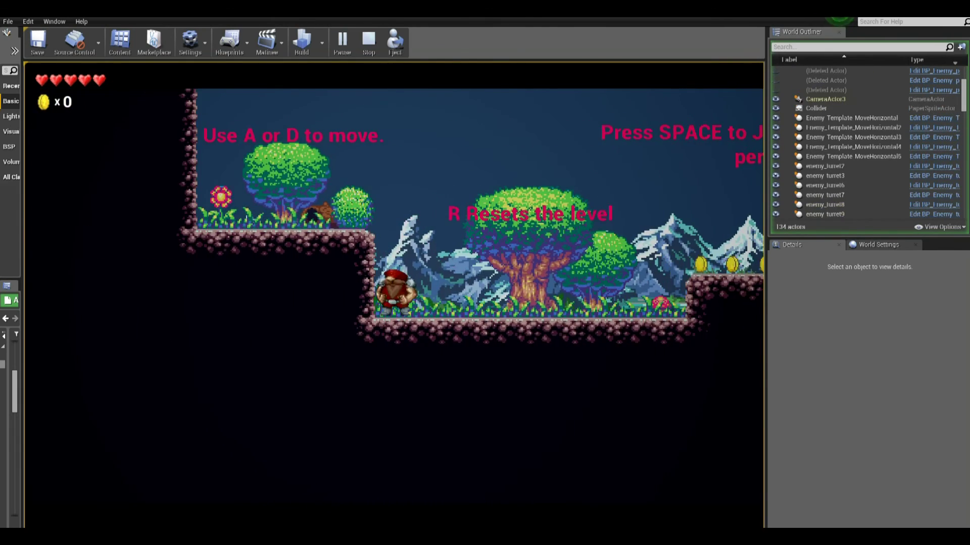
key("d")
key("a")
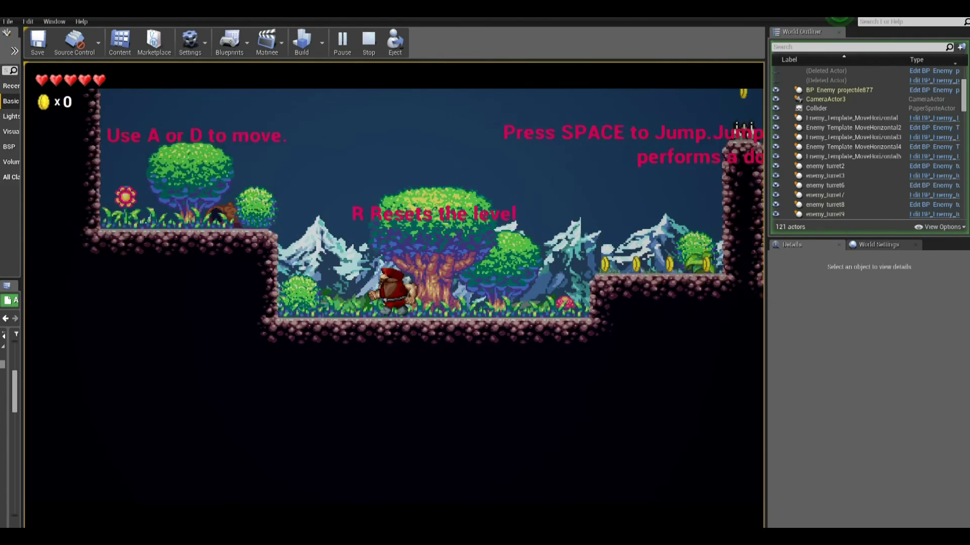
key("d")
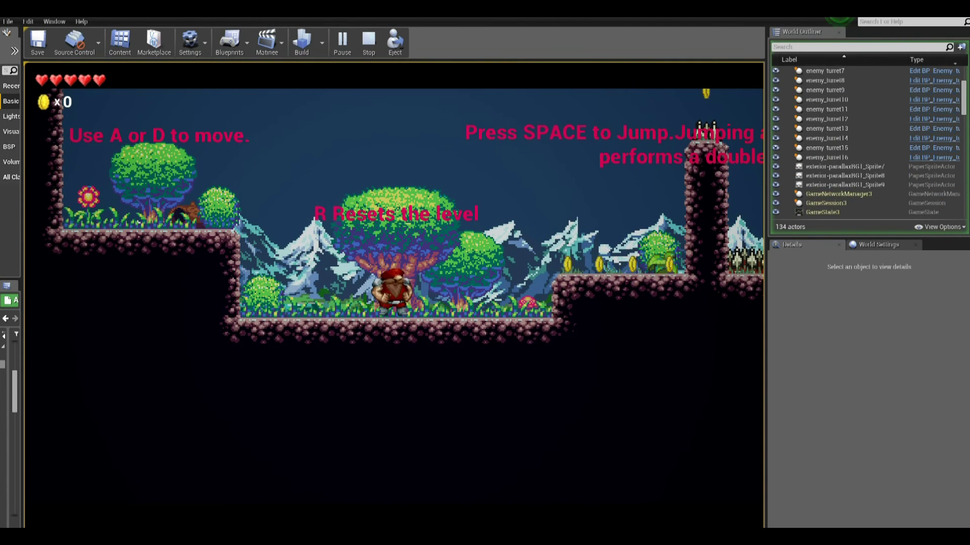
Test the dwarf's melee attack (F), ranged attack (E) and jump, then run collecting coins
key("f")
key("e")
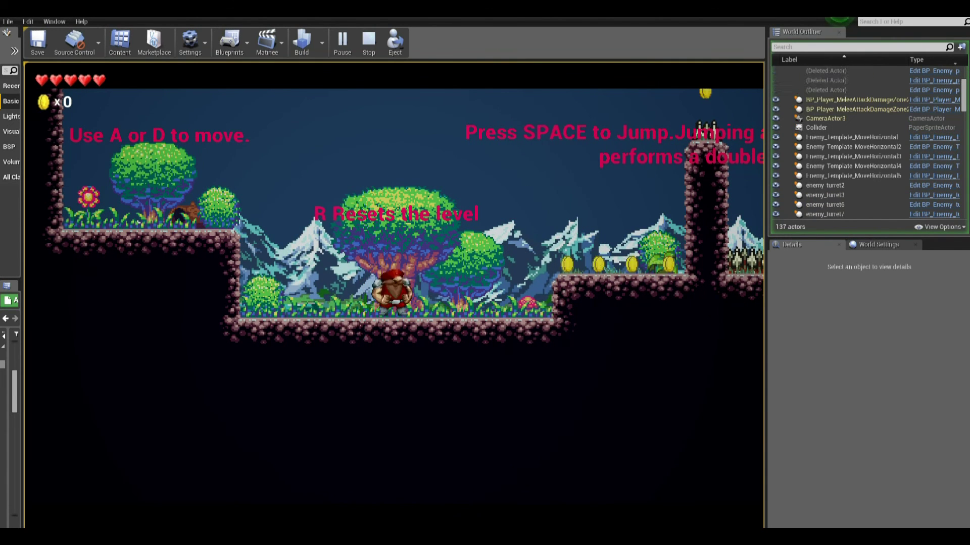
key("space")
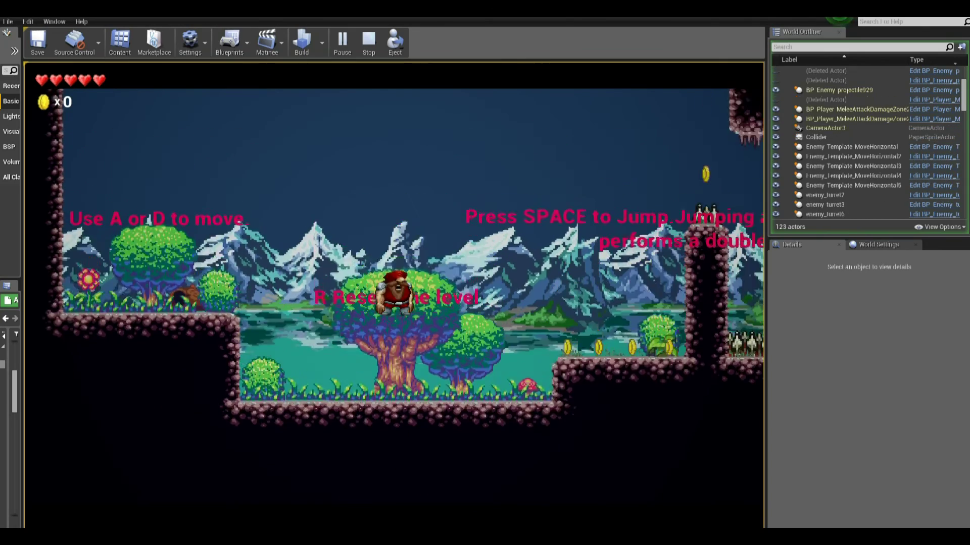
key("d")
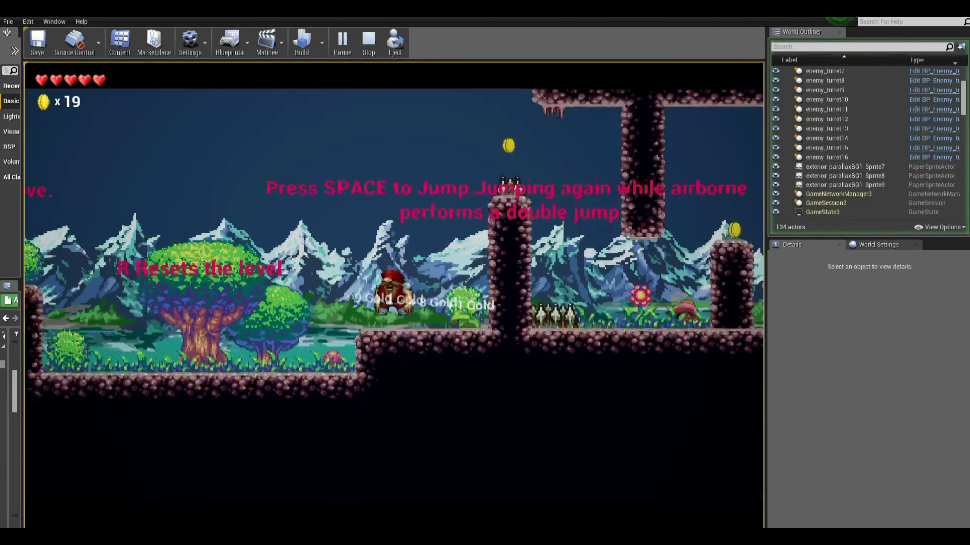
key("a")
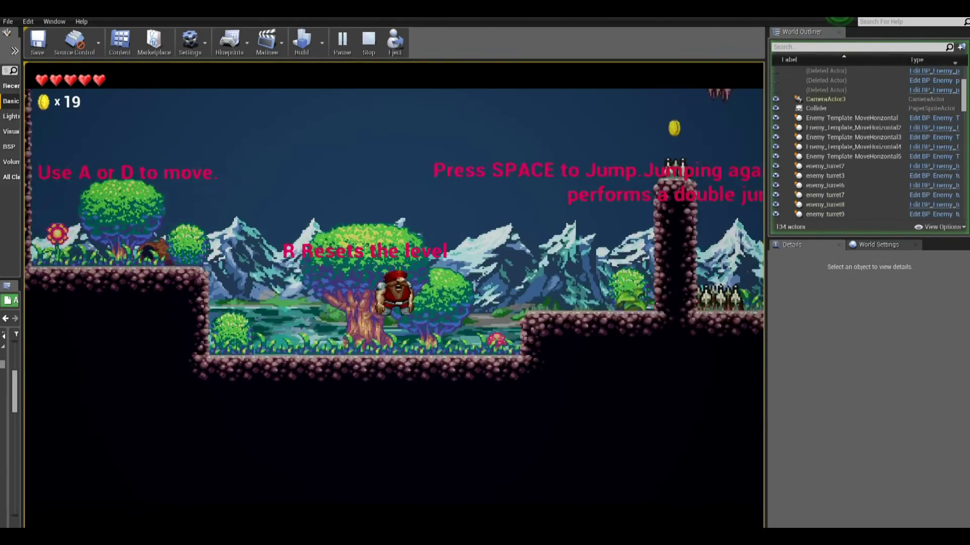
key("d")
key("a")
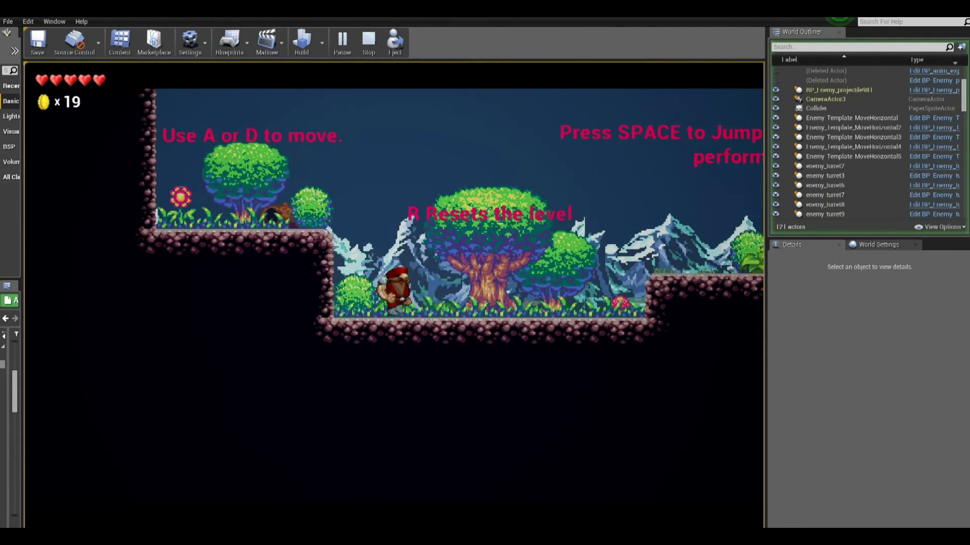
key("d")
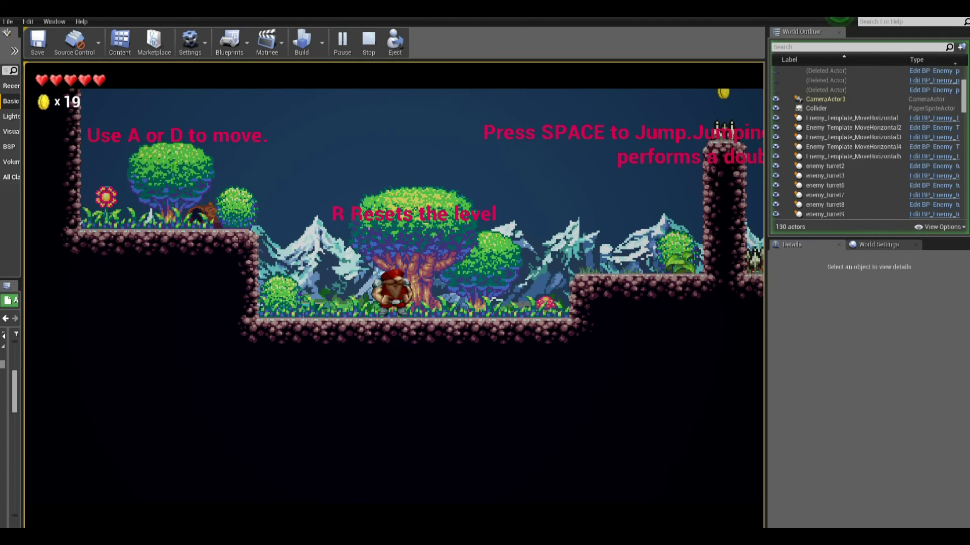
Stop the playtest with Esc and return to editing DemoMap
key("Escape")
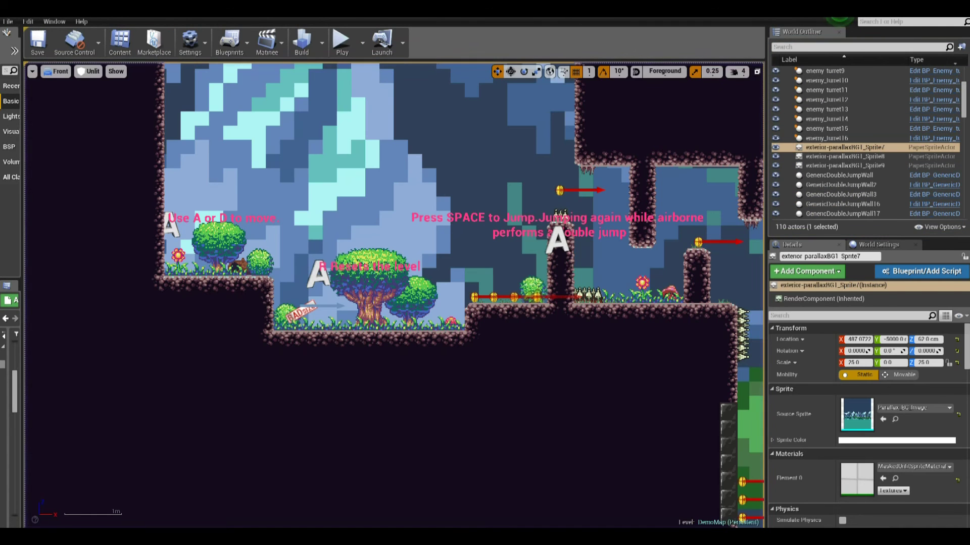